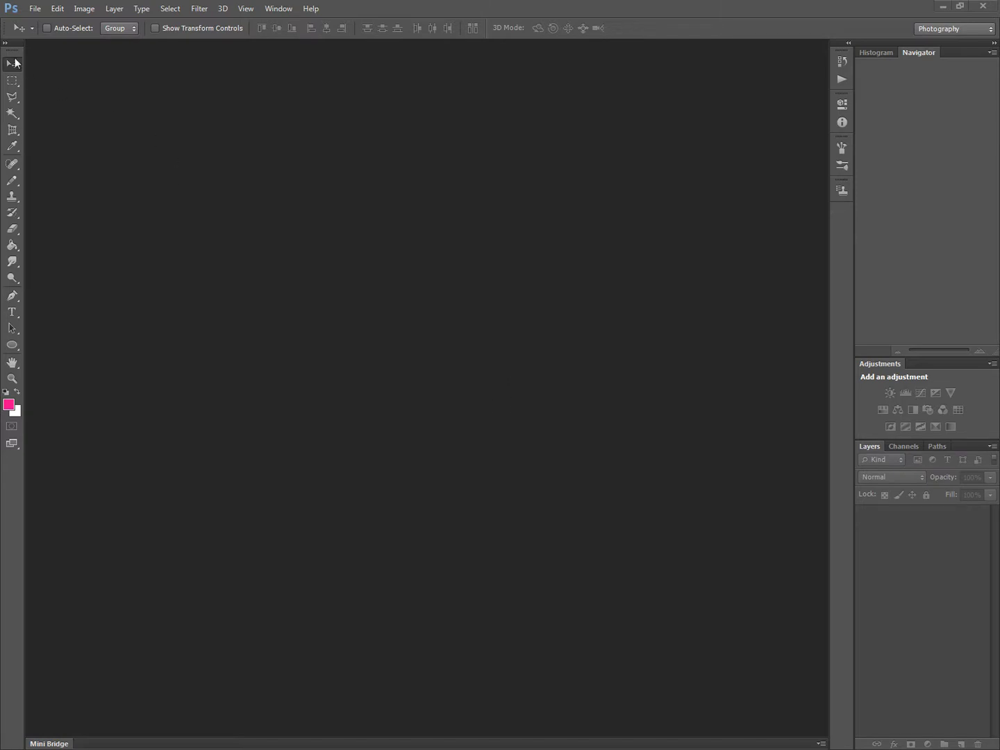
Open Cross Section.jpg from the Graphic Material Live folder.
{"action": "left_click", "coordinate": [34, 8]}
{"action": "left_click", "coordinate": [43, 38]}
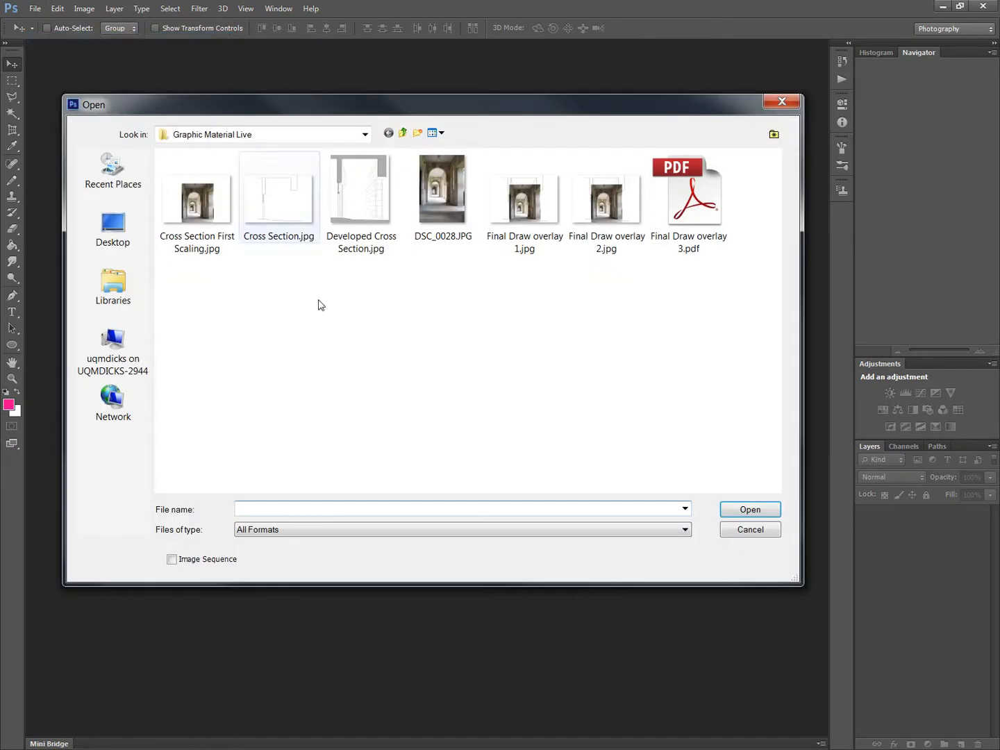
{"action": "double_click", "coordinate": [279, 208]}
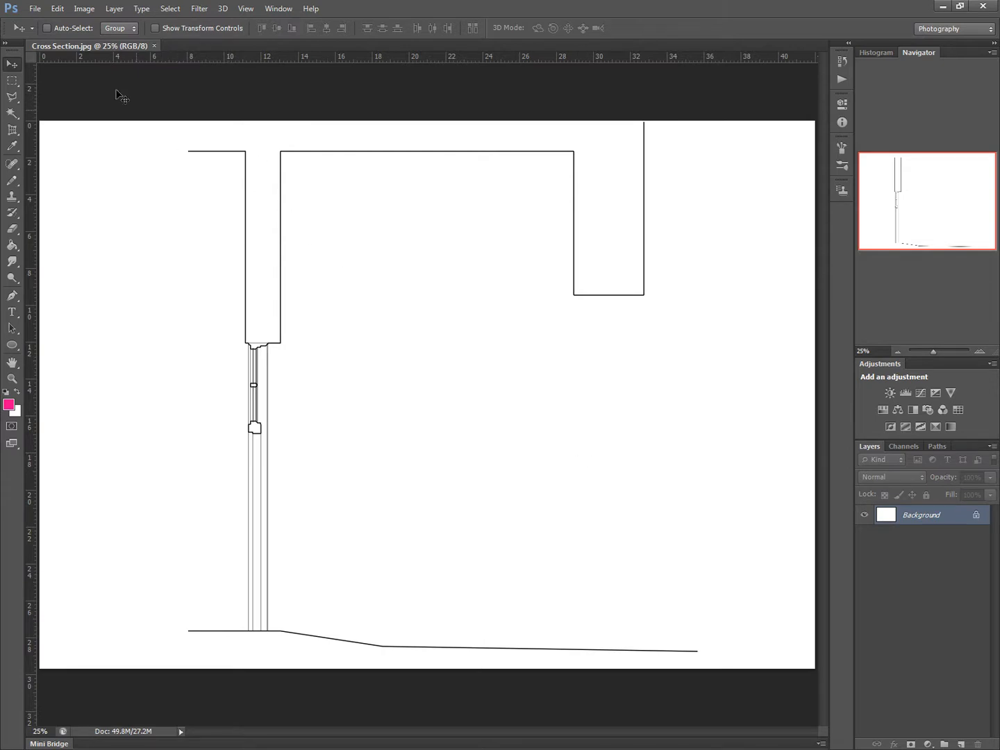
Check the cross section drawing's pixel dimensions, document size and resolution.
{"action": "left_click", "coordinate": [83, 8]}
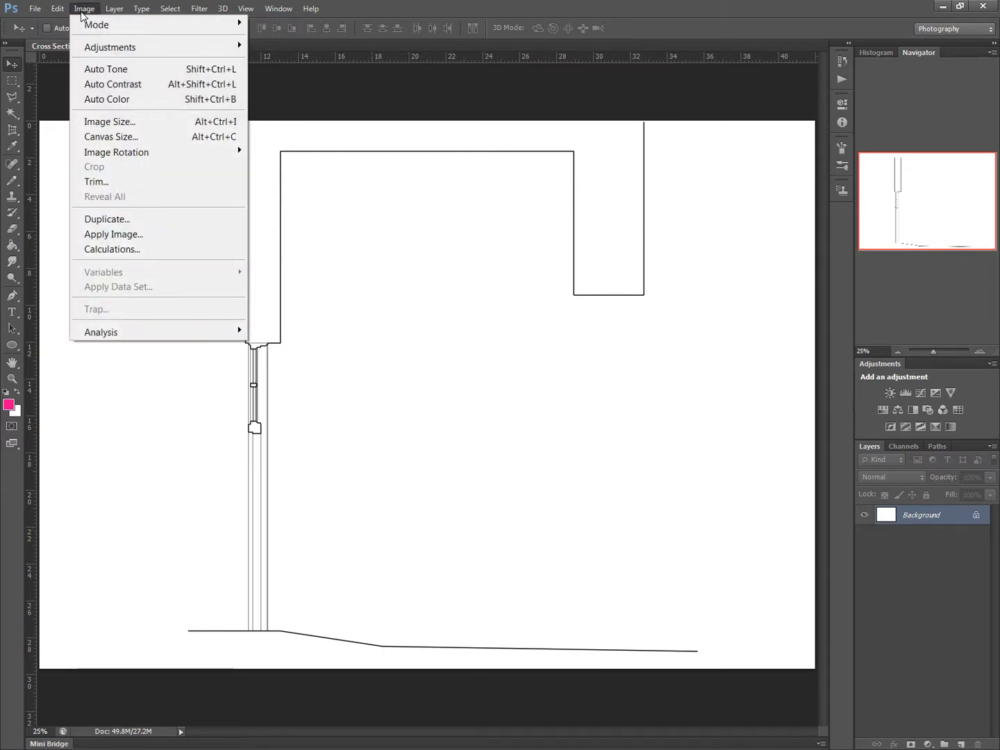
{"action": "left_click", "coordinate": [109, 122]}
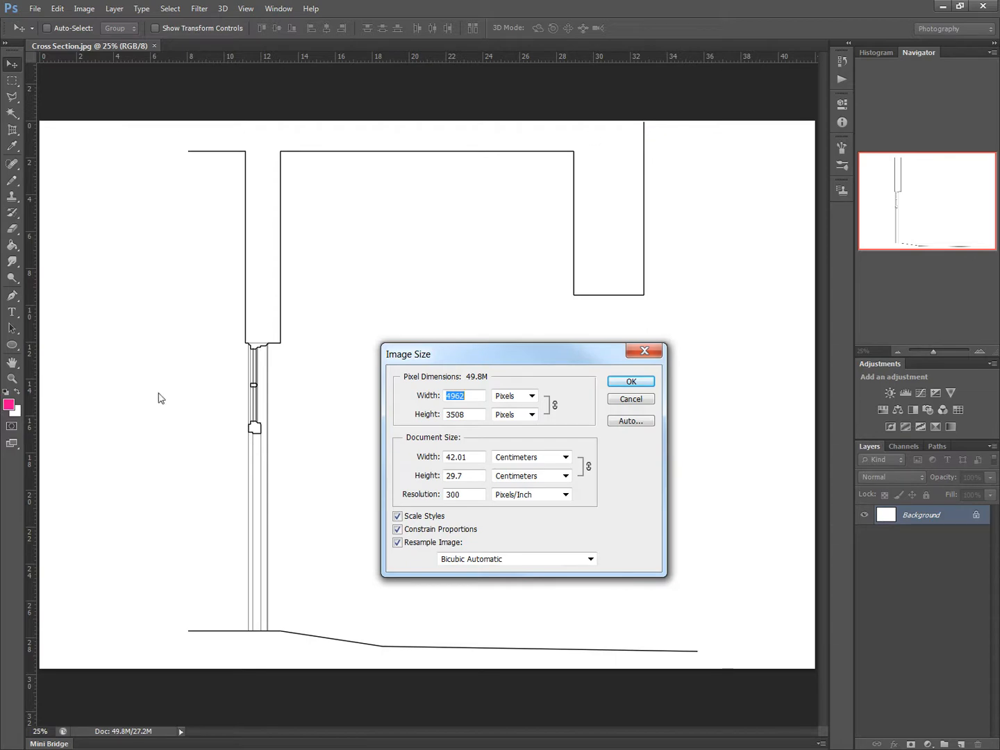
{"action": "left_click", "coordinate": [639, 381]}
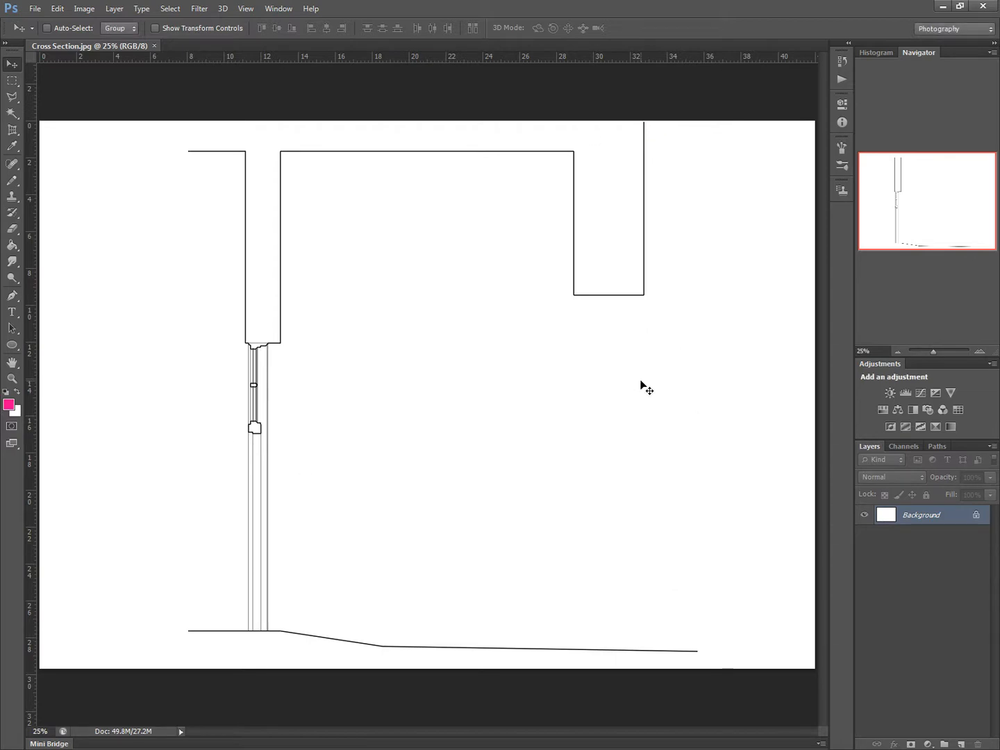
Open the corridor photo DSC_0028.JPG from the same folder.
{"action": "left_click", "coordinate": [34, 8]}
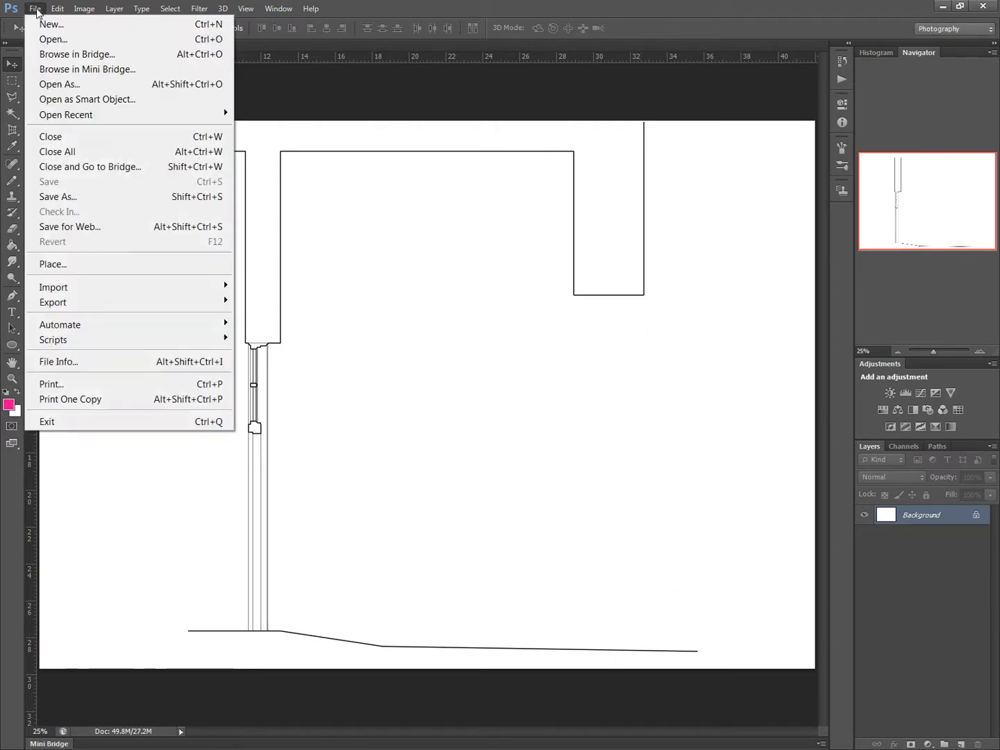
{"action": "left_click", "coordinate": [51, 40]}
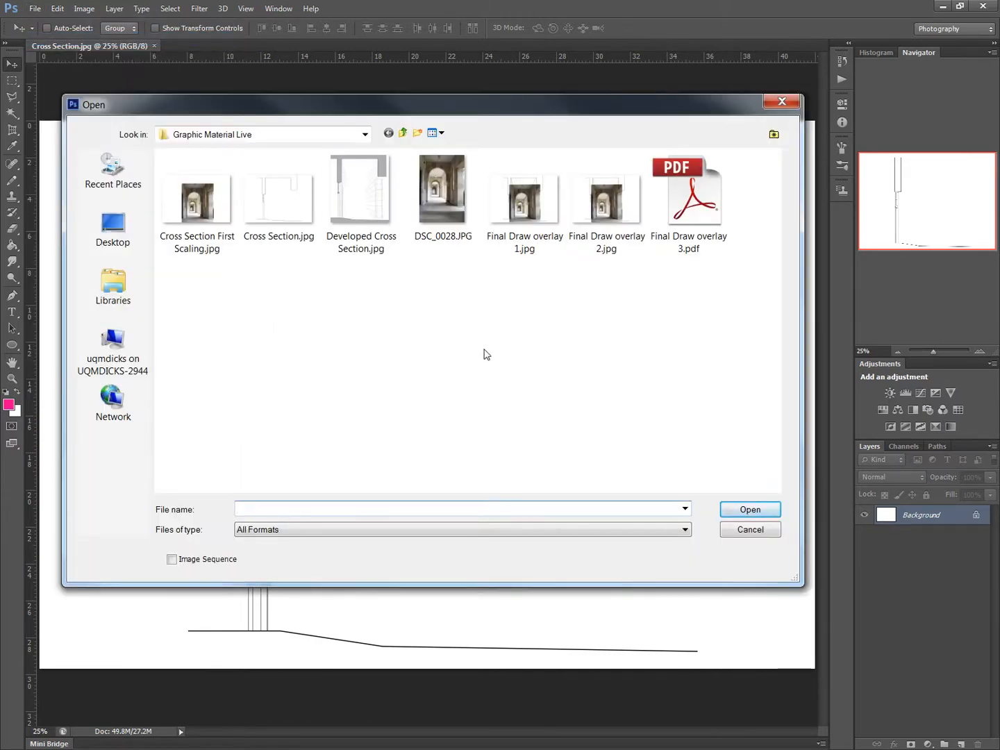
{"action": "left_click", "coordinate": [445, 197]}
{"action": "double_click", "coordinate": [445, 197]}
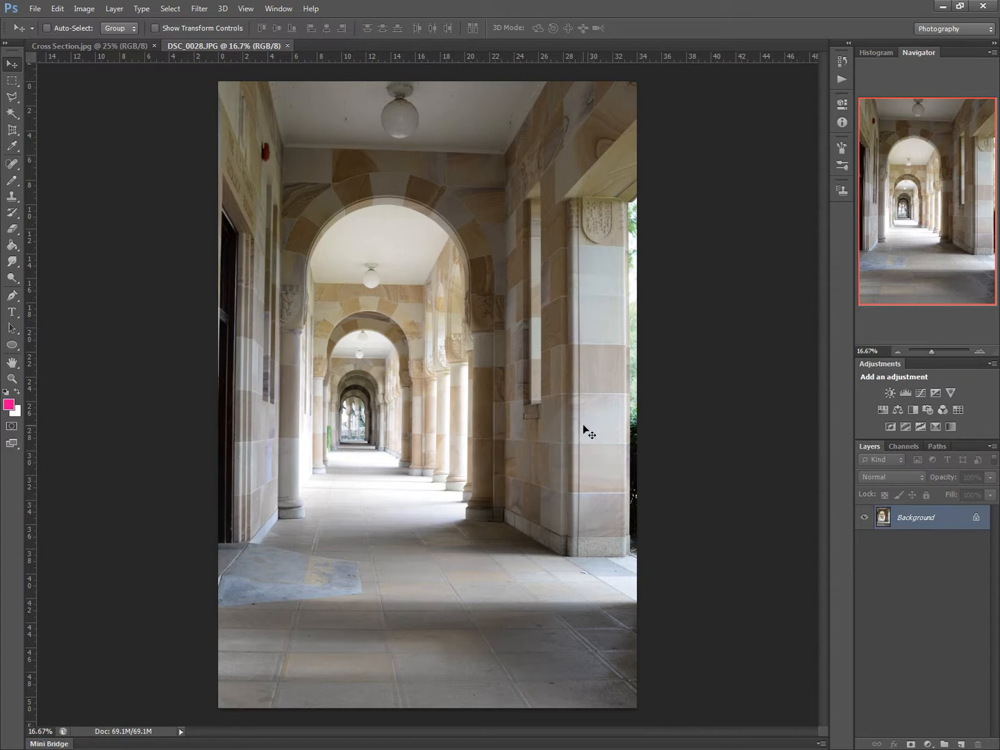
Perspective-crop the whole corridor photo, lowering the crop's upper-right corner slightly and shifting its upper-left corner slightly inward to straighten the view.
{"action": "left_click", "coordinate": [12, 130]}
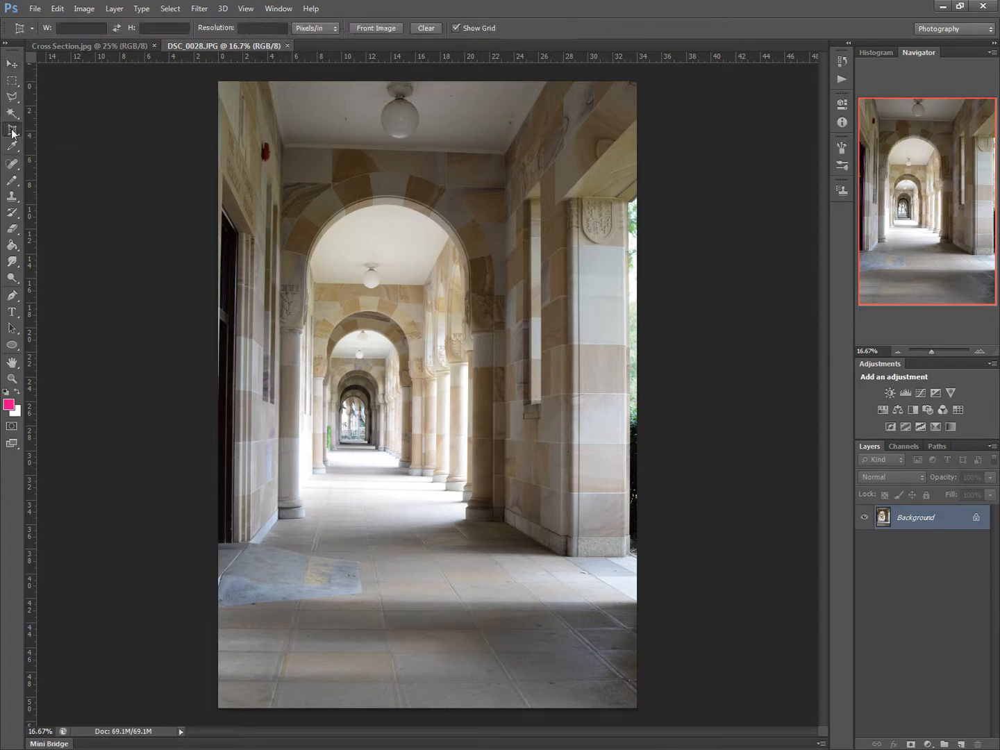
{"action": "right_click", "coordinate": [16, 137]}
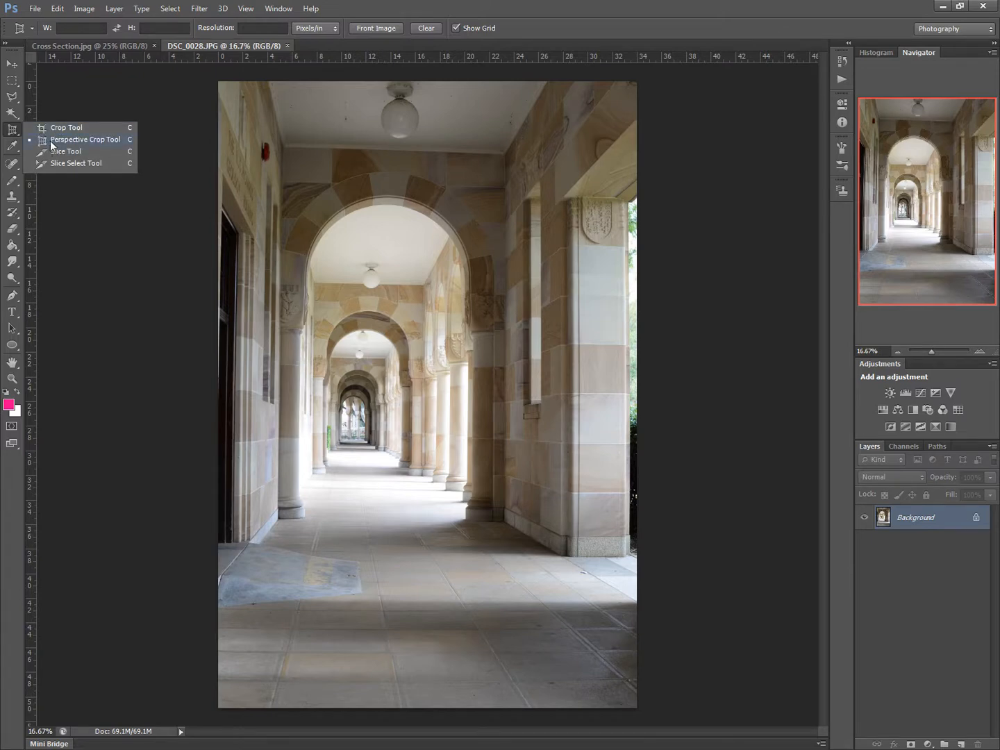
{"action": "left_click", "coordinate": [50, 143]}
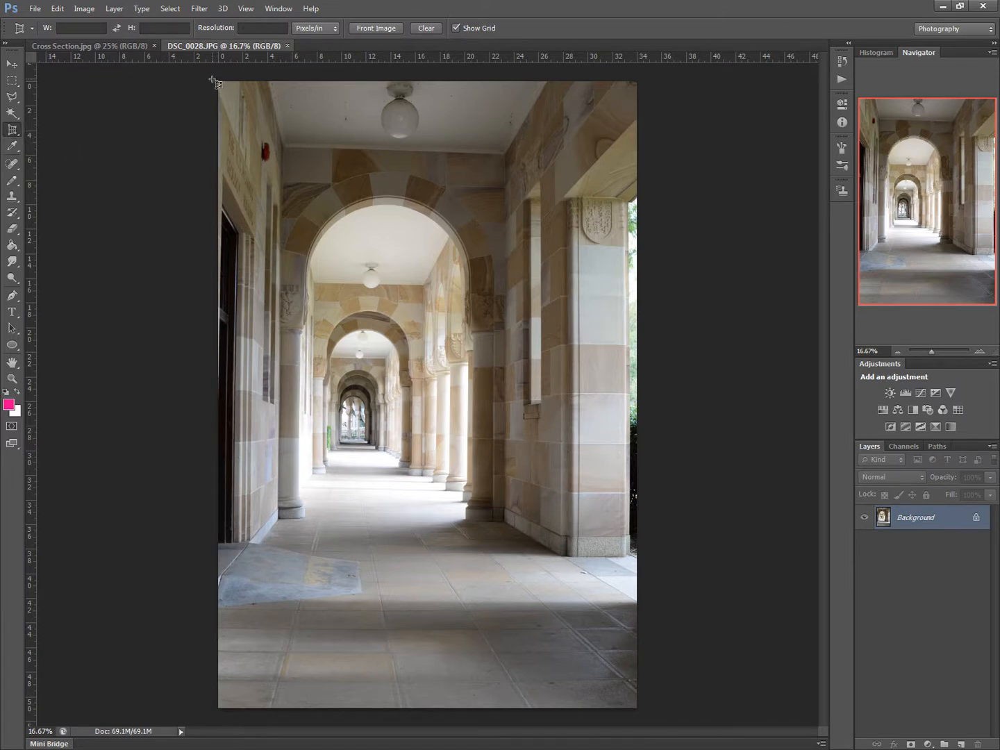
{"action": "left_click_drag", "start_coordinate": [214, 80], "coordinate": [722, 728]}
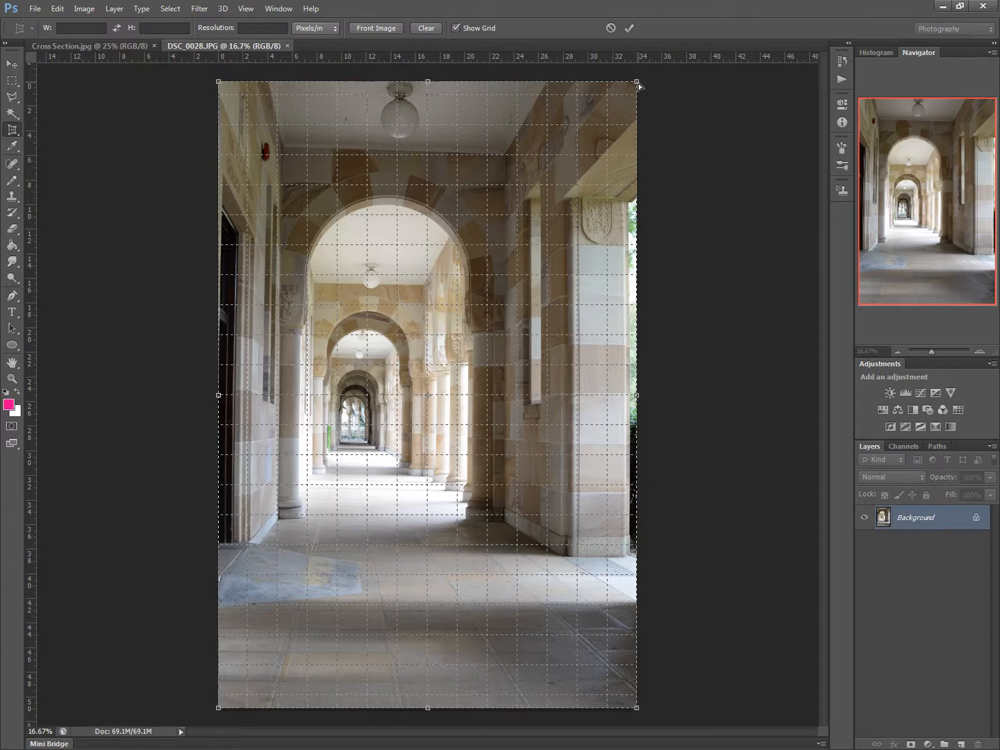
{"action": "left_click_drag", "start_coordinate": [639, 85], "coordinate": [639, 103]}
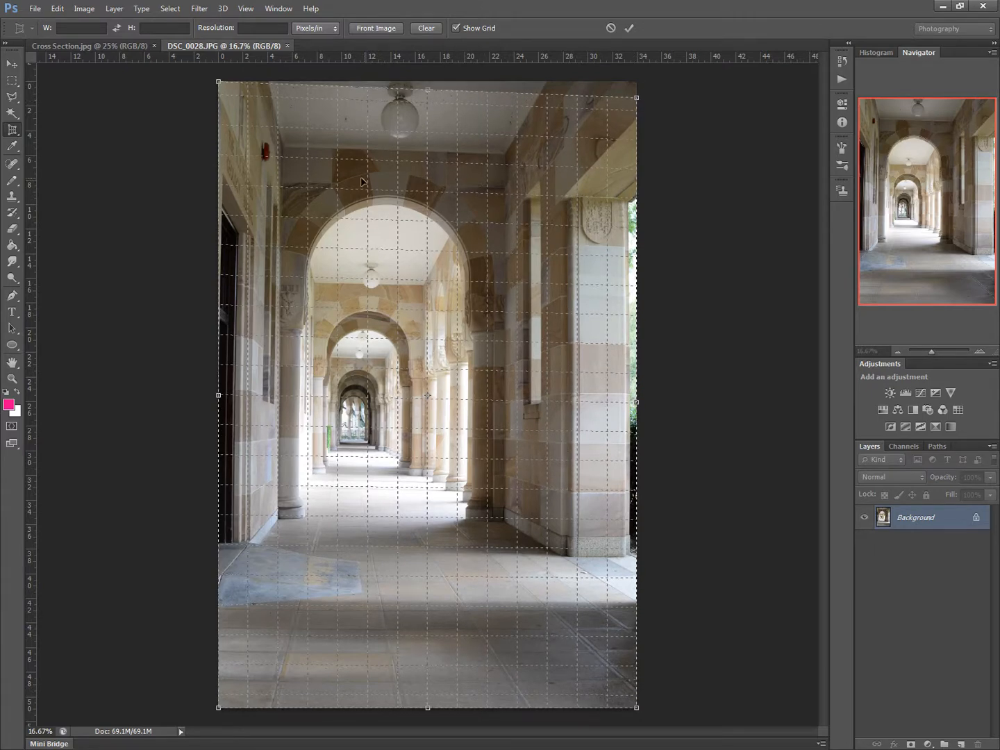
{"action": "left_click_drag", "start_coordinate": [640, 101], "coordinate": [638, 103]}
{"action": "left_click_drag", "start_coordinate": [220, 84], "coordinate": [229, 85]}
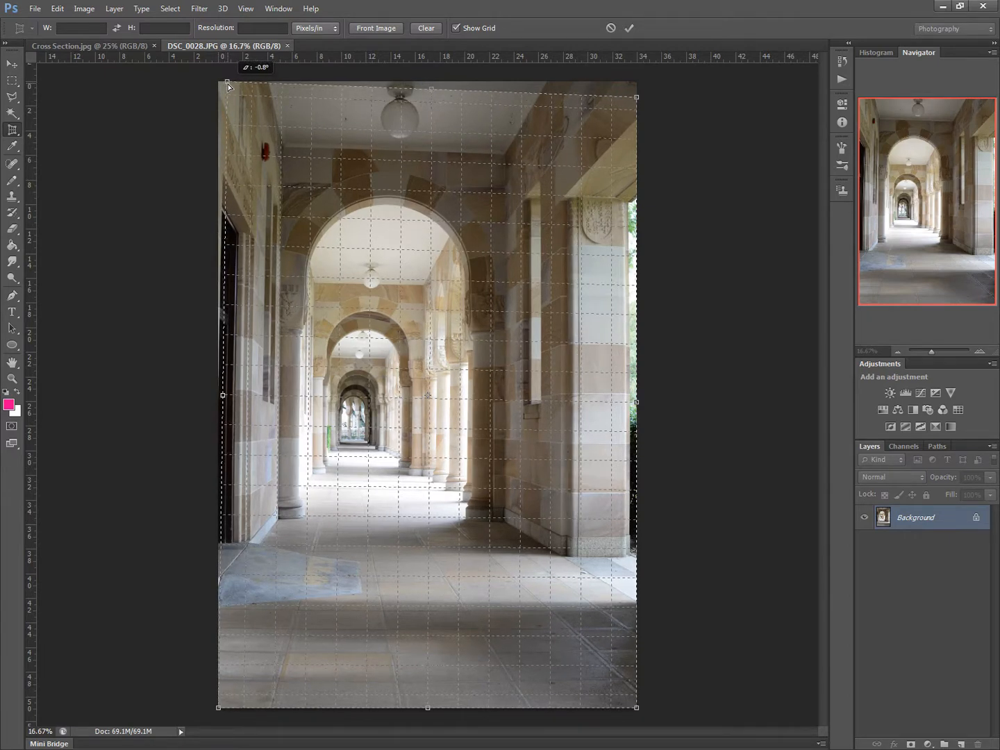
{"action": "left_click_drag", "start_coordinate": [228, 86], "coordinate": [227, 85]}
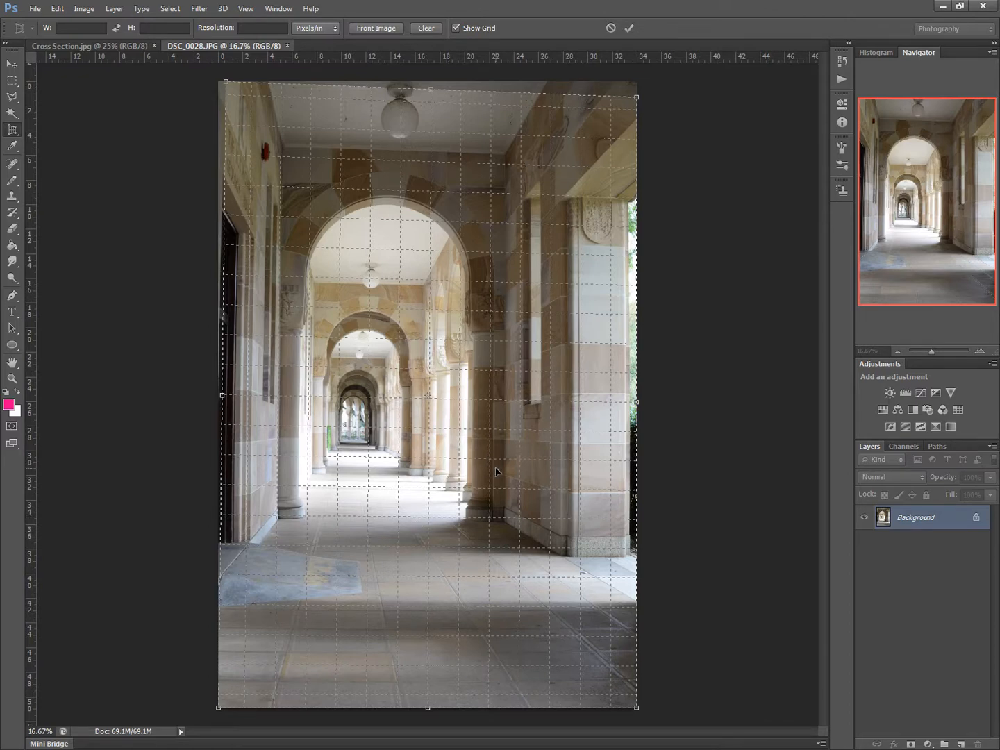
{"action": "key", "text": "Return"}
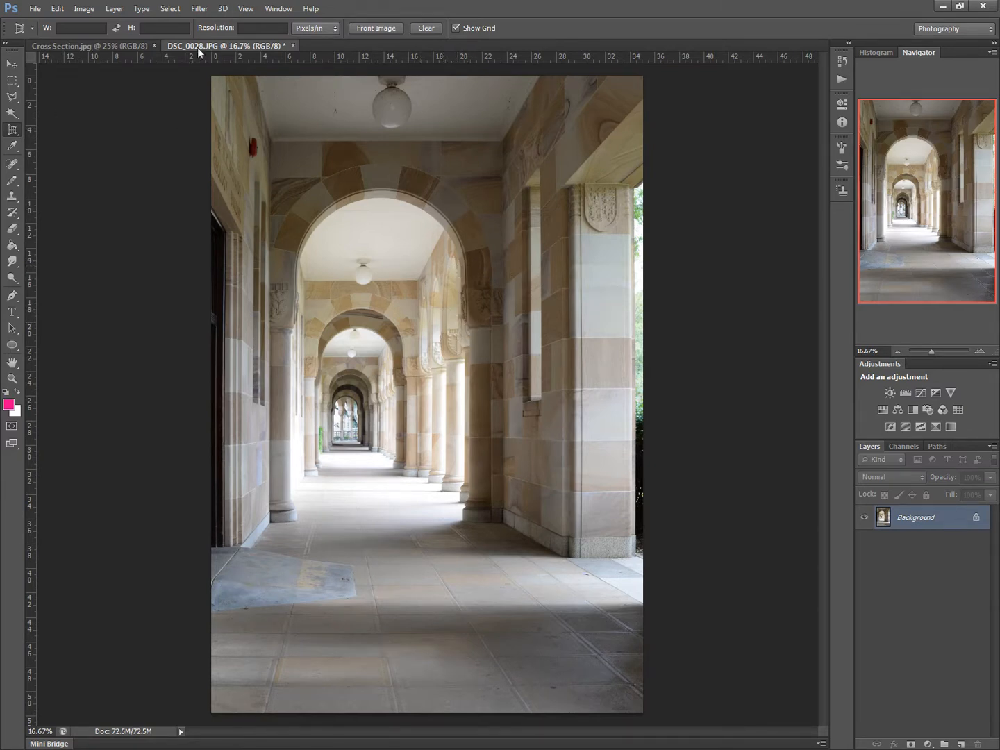
Resize the corridor photo to a document height of 29 cm with constrained proportions and resampling.
{"action": "left_click", "coordinate": [85, 10]}
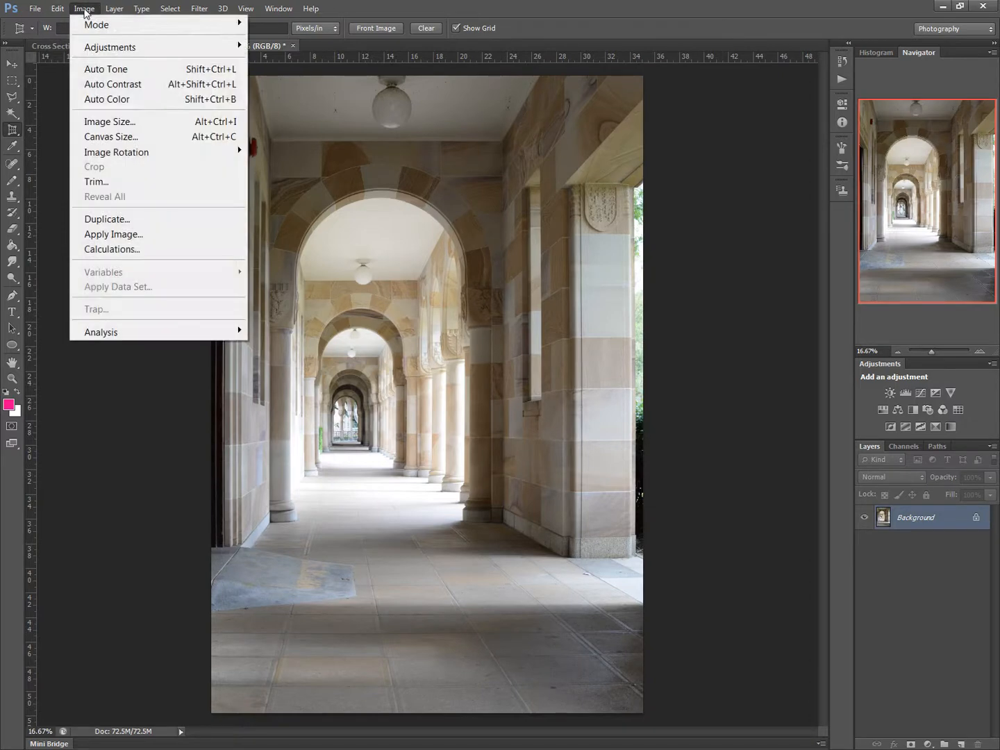
{"action": "left_click", "coordinate": [114, 122]}
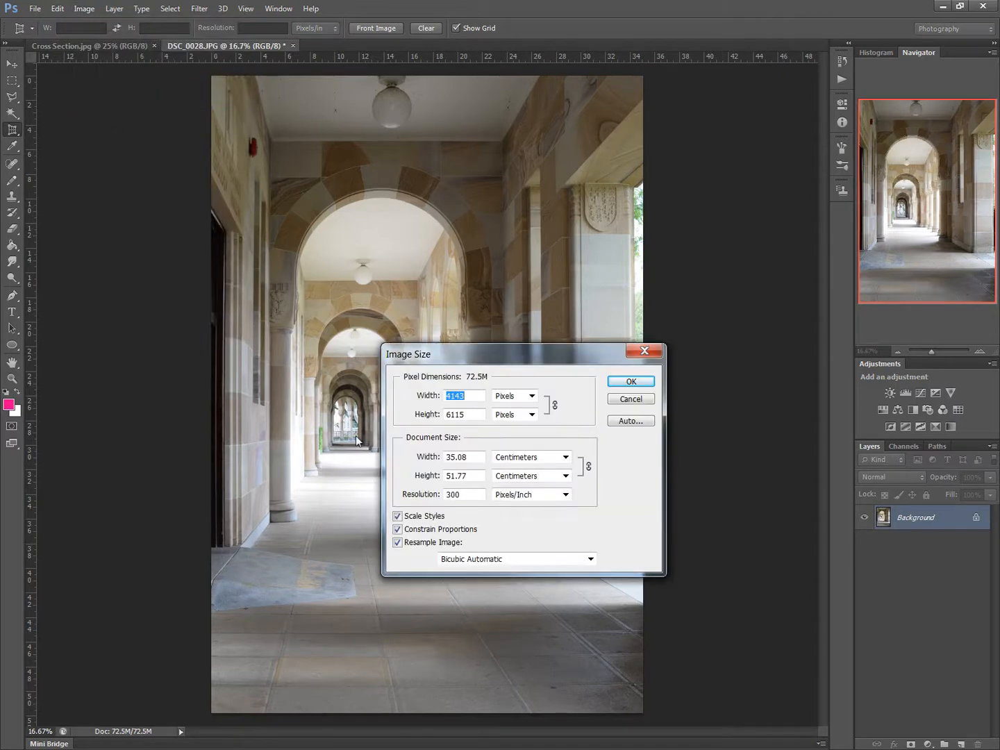
{"action": "double_click", "coordinate": [465, 477]}
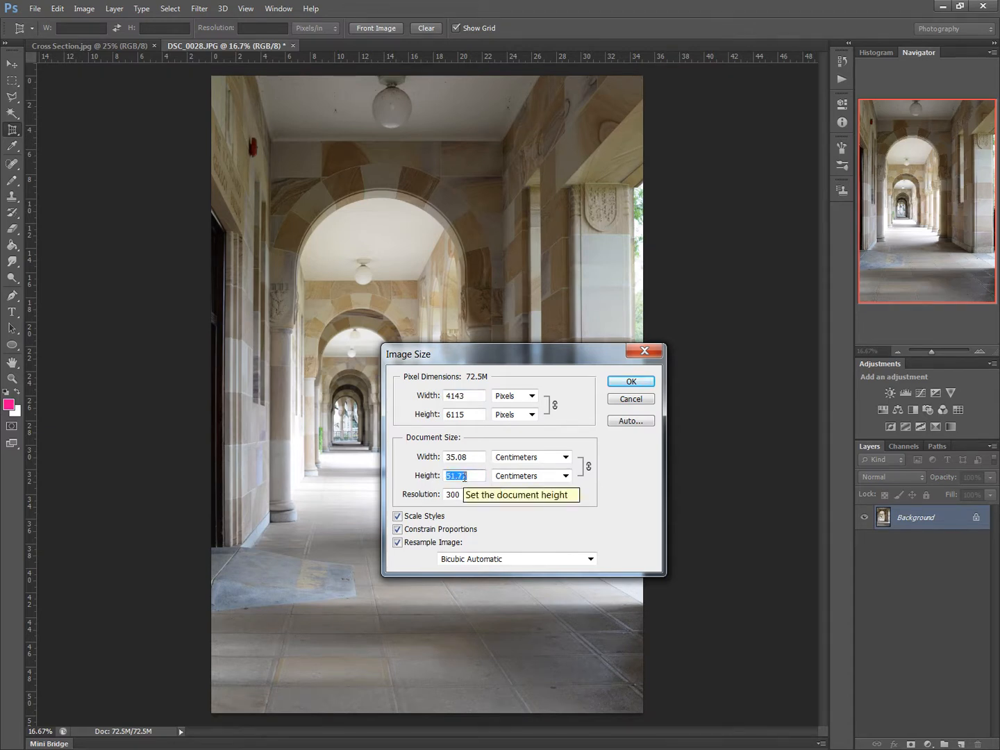
{"action": "type", "text": "29"}
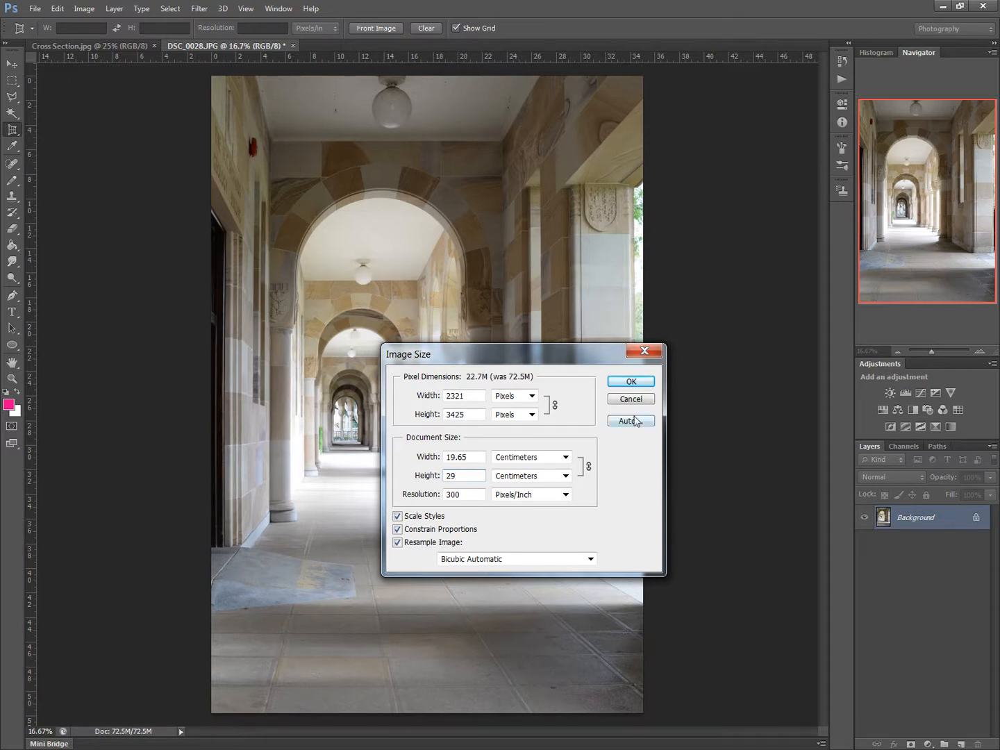
{"action": "left_click", "coordinate": [630, 381]}
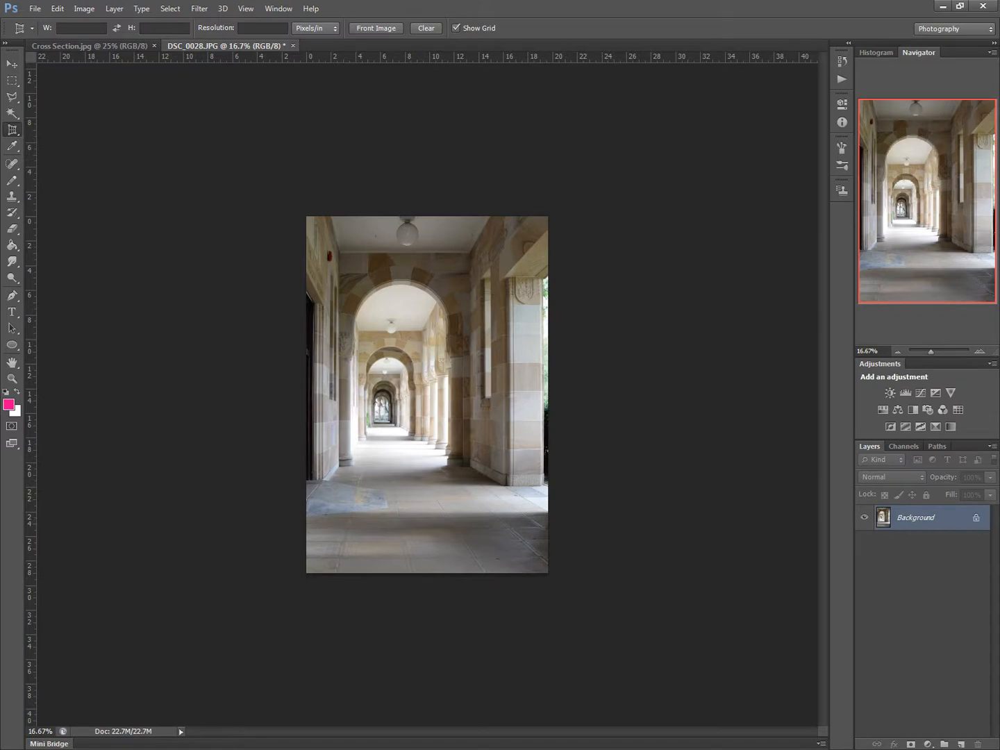
Copy the entire corridor photo and paste it into Cross Section.jpg as a new layer.
{"action": "left_click", "coordinate": [14, 68]}
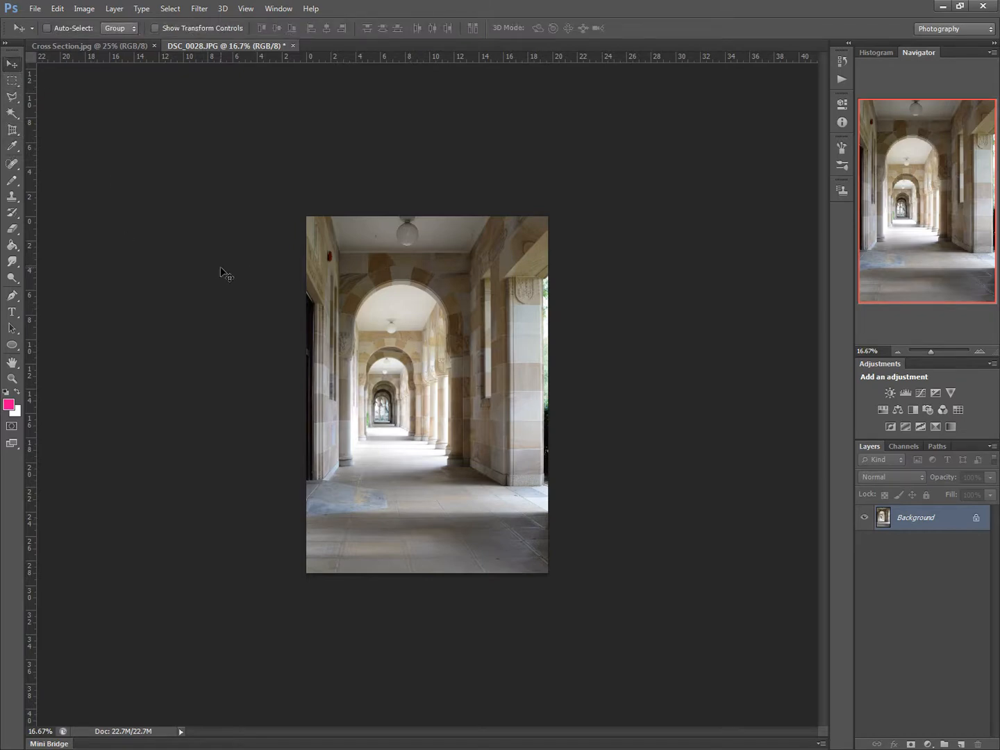
{"action": "key", "text": "ctrl+a"}
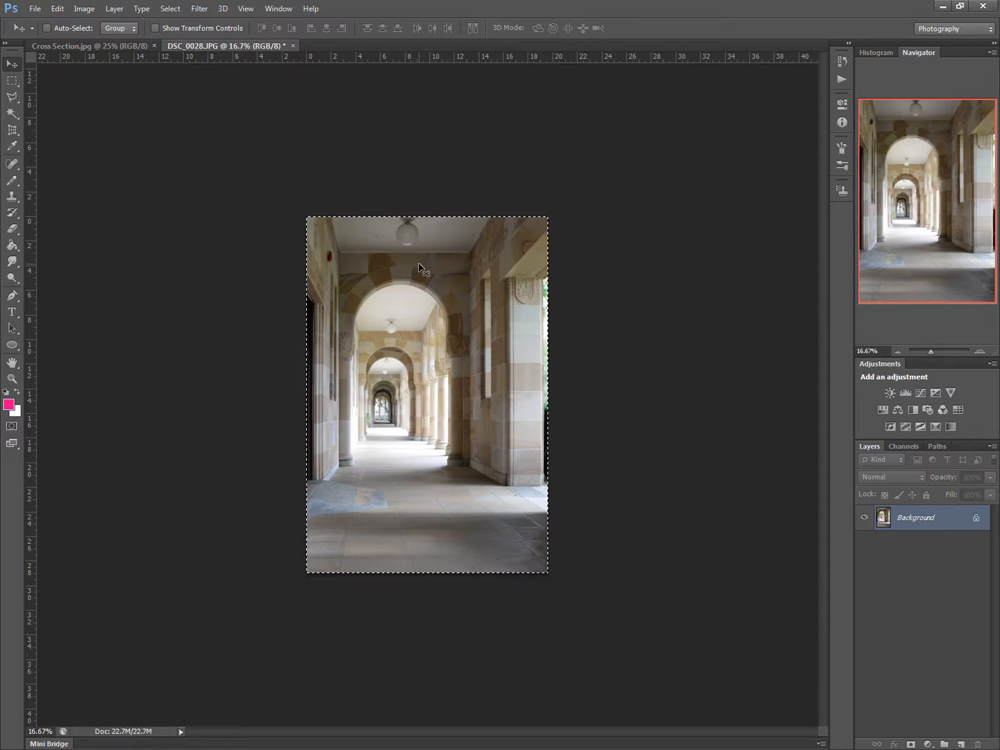
{"action": "left_click", "coordinate": [87, 45]}
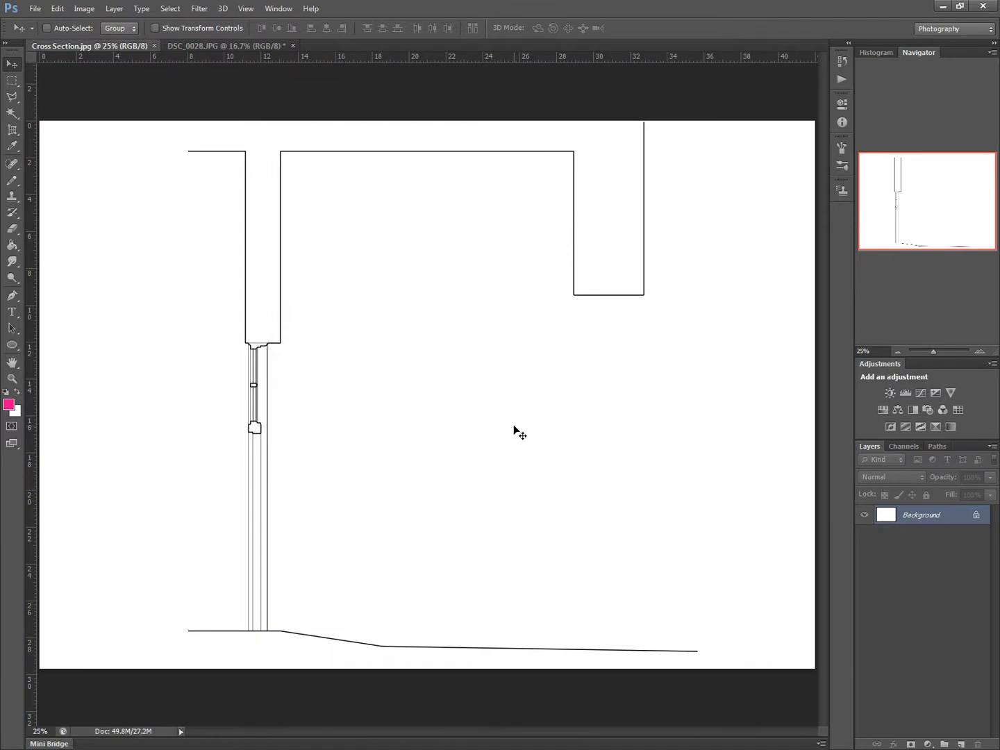
{"action": "key", "text": "ctrl+v"}
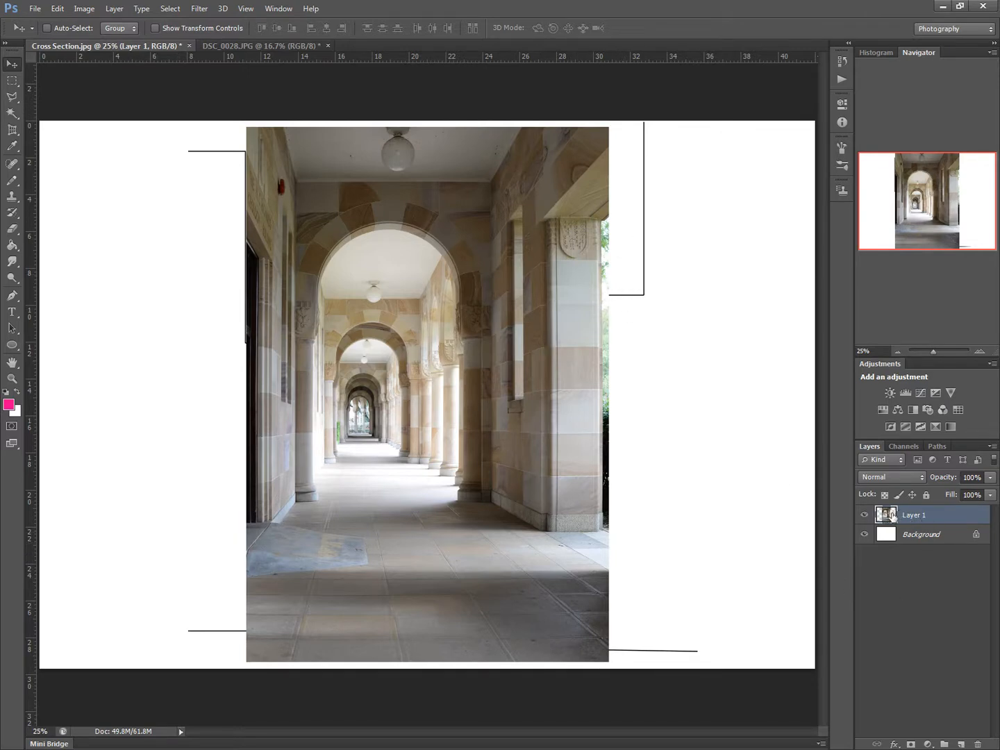
Set the pasted photo layer's blend mode to Multiply and move it down and slightly right to meet the section's floor line.
{"action": "left_click", "coordinate": [921, 478]}
{"action": "left_click", "coordinate": [922, 477]}
{"action": "left_click", "coordinate": [921, 478]}
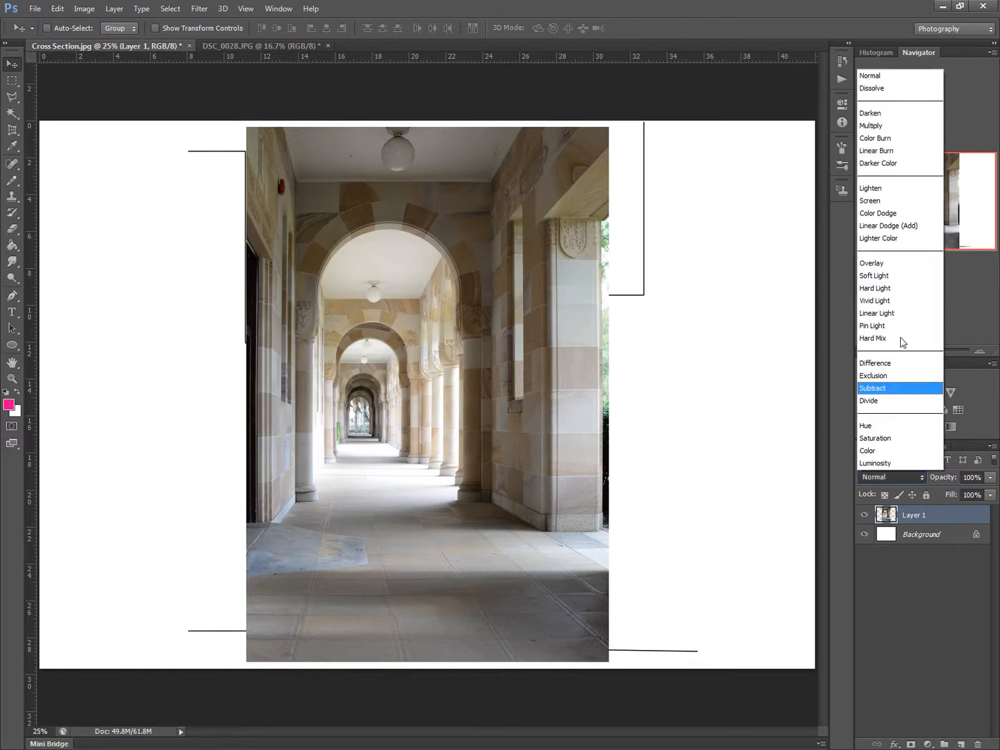
{"action": "left_click", "coordinate": [872, 127]}
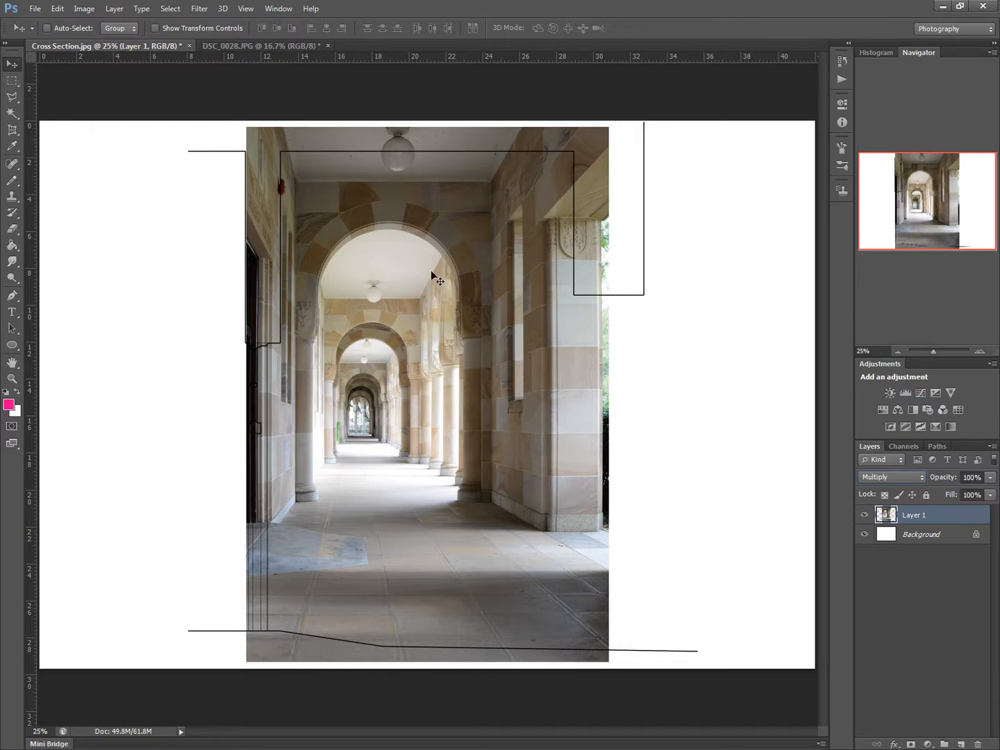
{"action": "mouse_move", "coordinate": [424, 272]}
{"action": "left_mouse_down"}
{"action": "mouse_move", "coordinate": [447, 365]}
{"action": "mouse_move", "coordinate": [460, 372]}
{"action": "mouse_move", "coordinate": [445, 378]}
{"action": "left_mouse_up"}
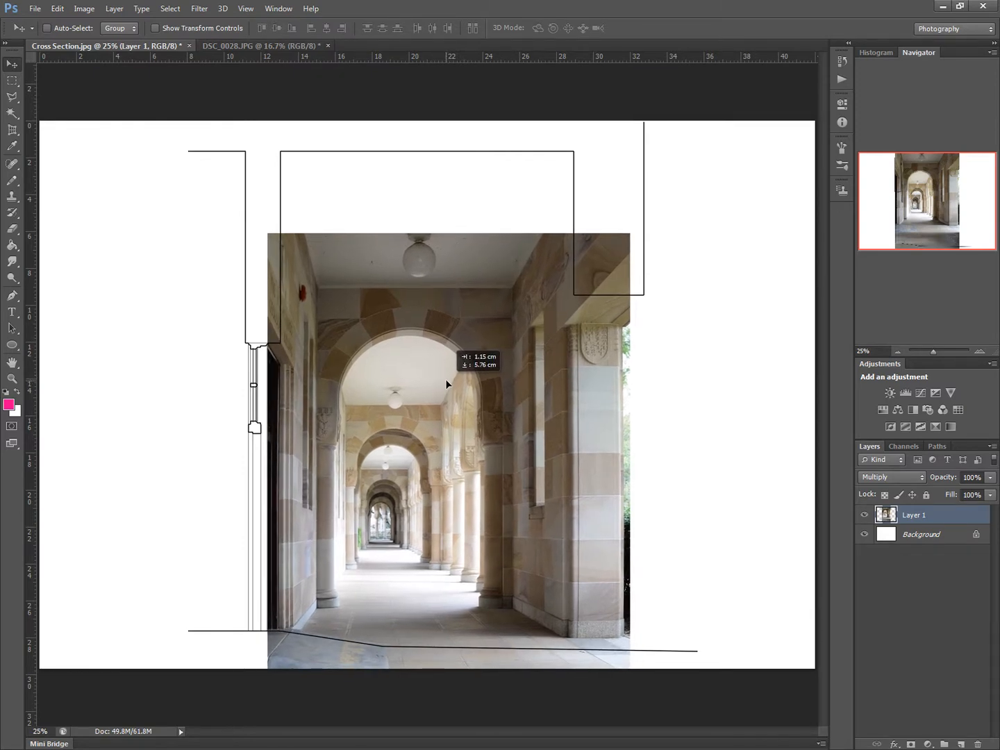
{"action": "left_click_drag", "start_coordinate": [445, 378], "coordinate": [446, 378]}
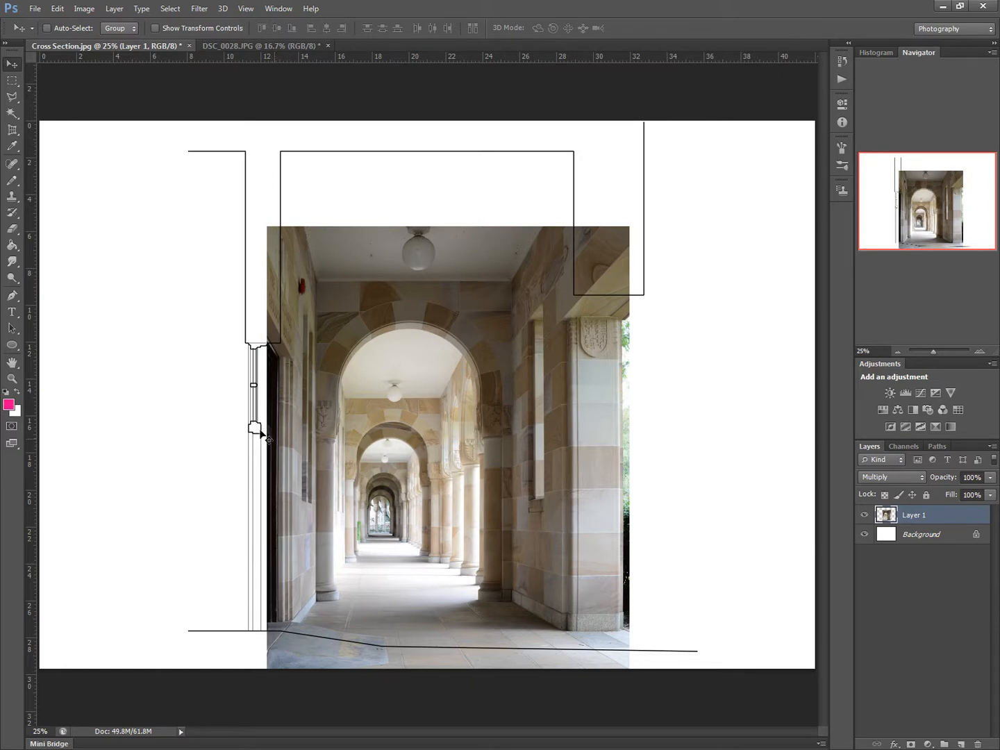
Scale the corridor photo layer down to about 98.7% of its width and height.
{"action": "left_click", "coordinate": [60, 10]}
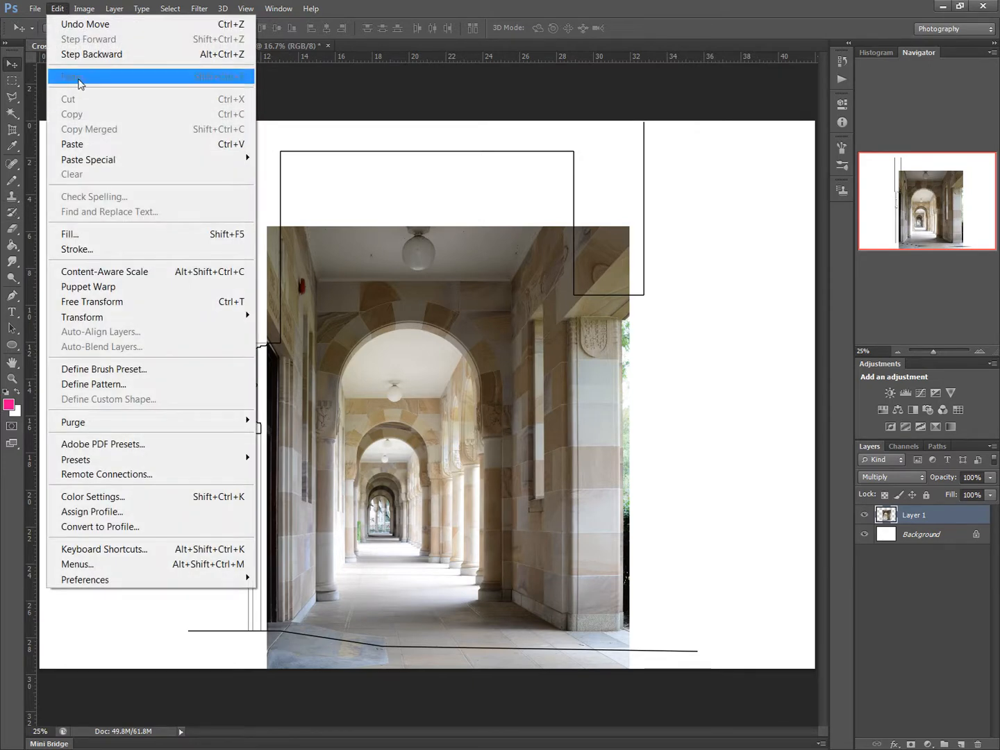
{"action": "mouse_move", "coordinate": [109, 321]}
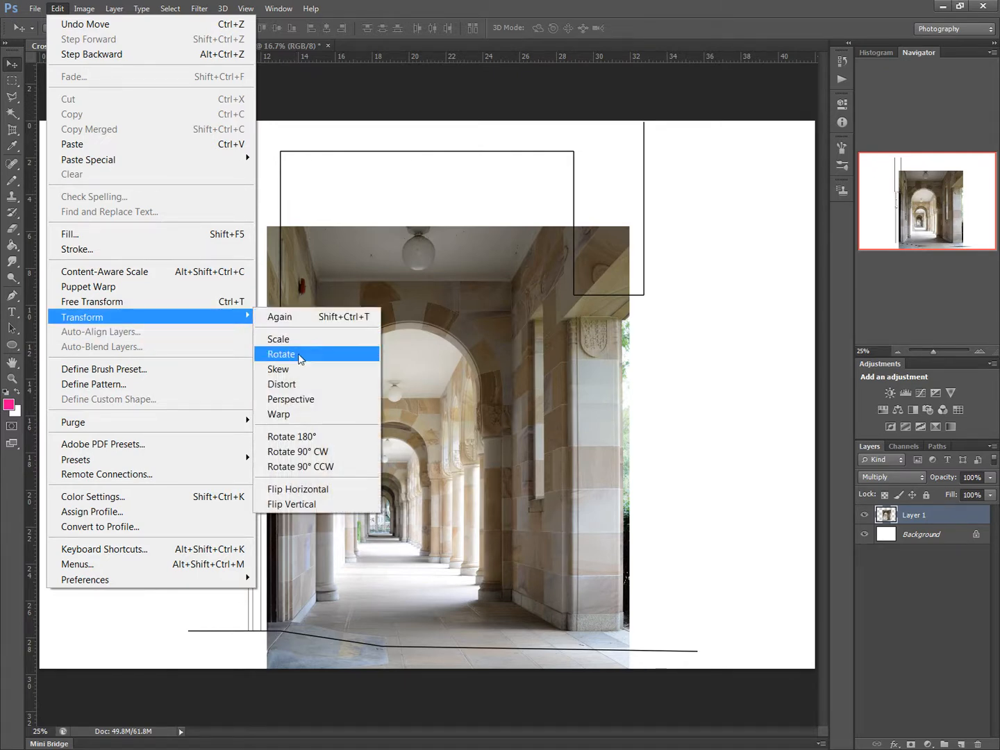
{"action": "left_click", "coordinate": [284, 340]}
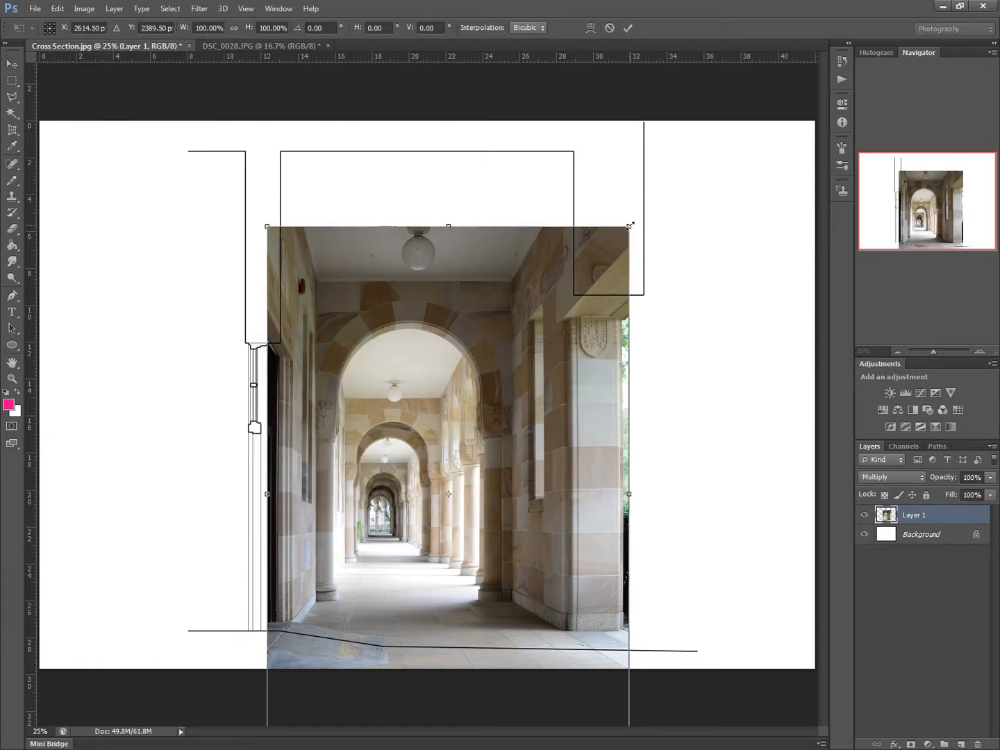
{"action": "left_click_drag", "start_coordinate": [629, 226], "coordinate": [627, 230]}
{"action": "left_click_drag", "start_coordinate": [400, 360], "coordinate": [401, 360]}
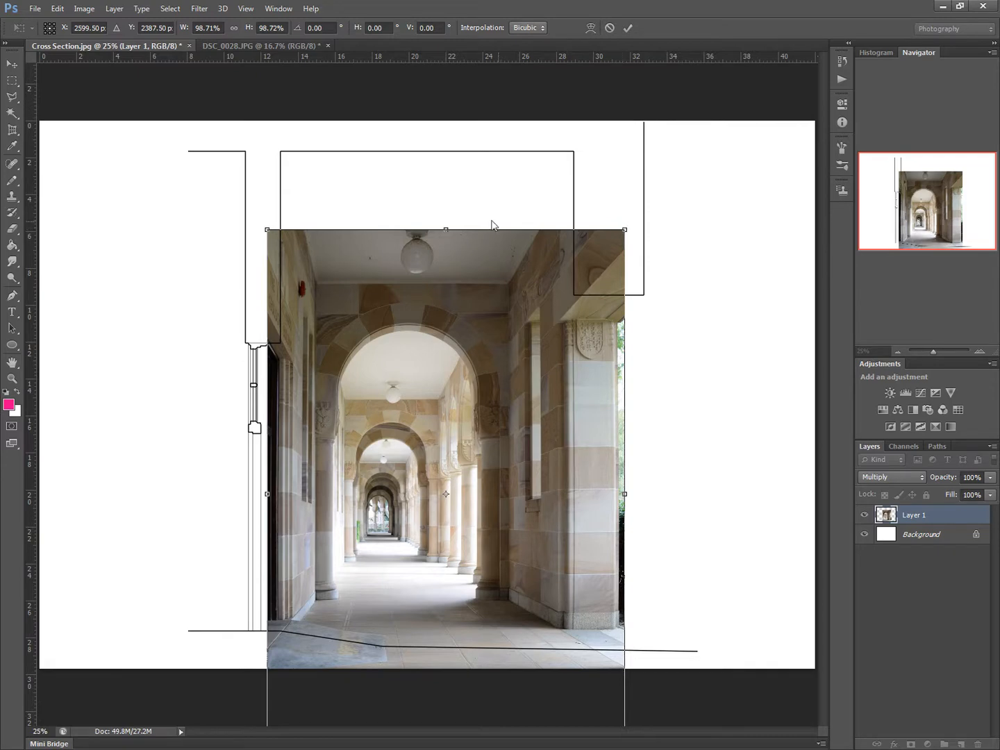
Reduce the photo layer to about 96.7% height and 94.6% width, shift it slightly upward, and apply the transformation.
{"action": "left_click_drag", "start_coordinate": [447, 229], "coordinate": [447, 235]}
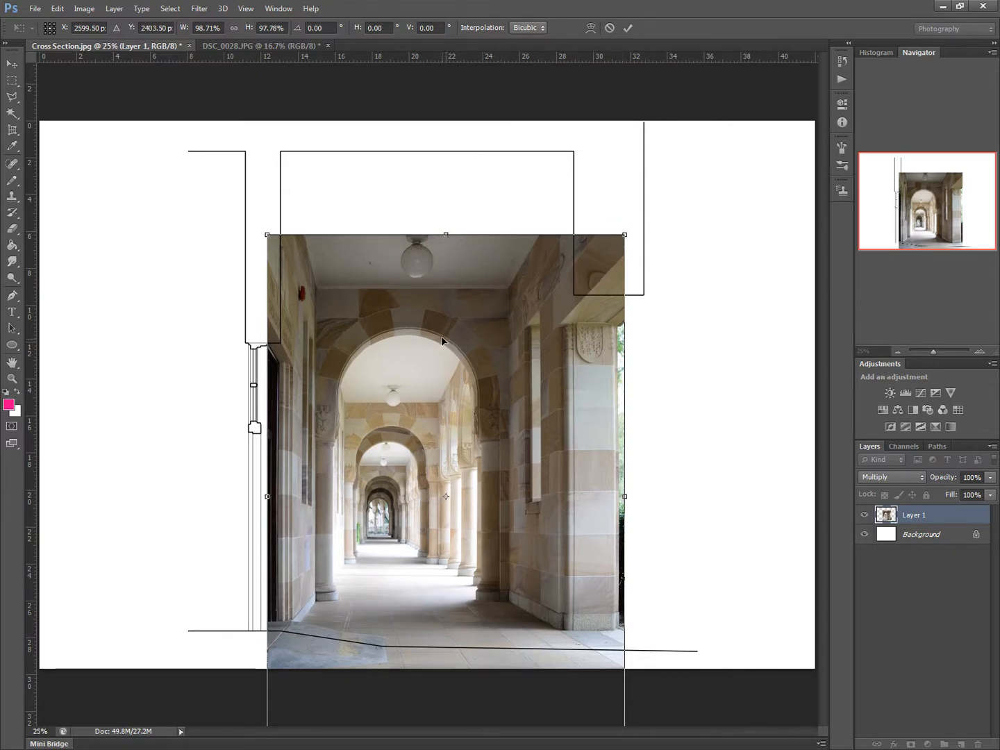
{"action": "left_click_drag", "start_coordinate": [442, 339], "coordinate": [442, 335]}
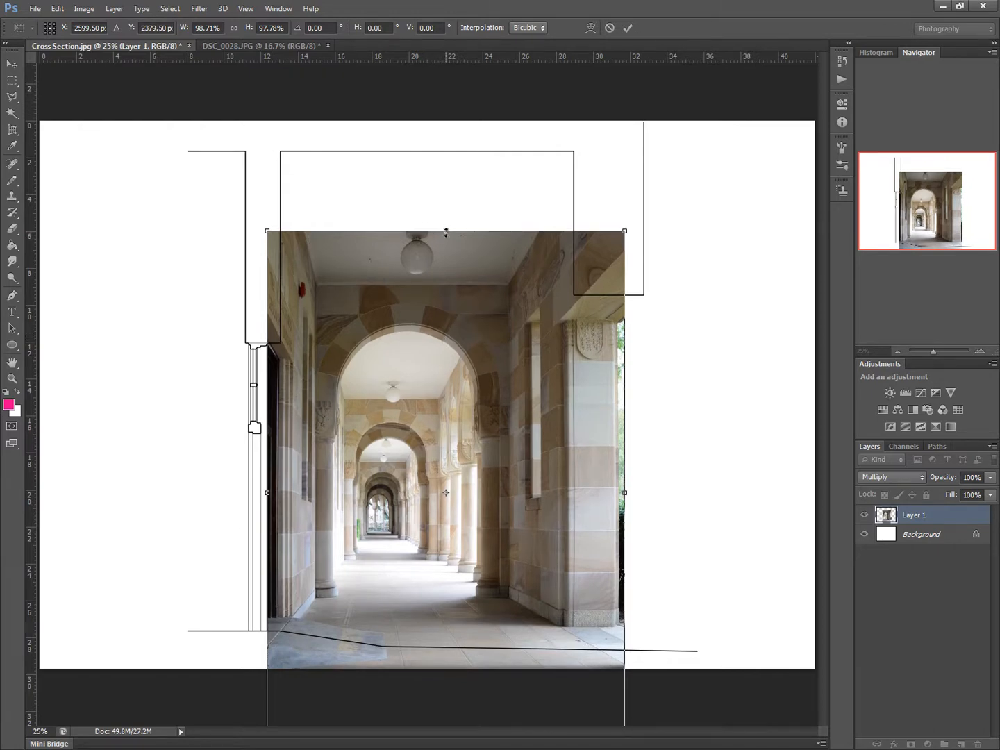
{"action": "left_click_drag", "start_coordinate": [447, 232], "coordinate": [446, 238]}
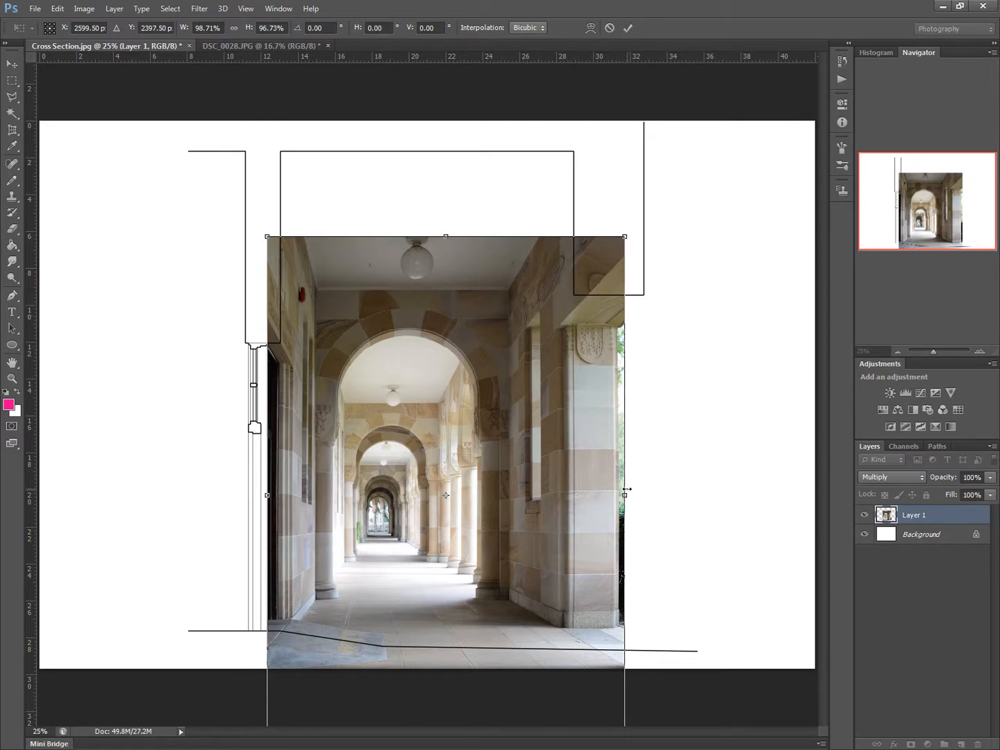
{"action": "left_click_drag", "start_coordinate": [625, 496], "coordinate": [610, 496]}
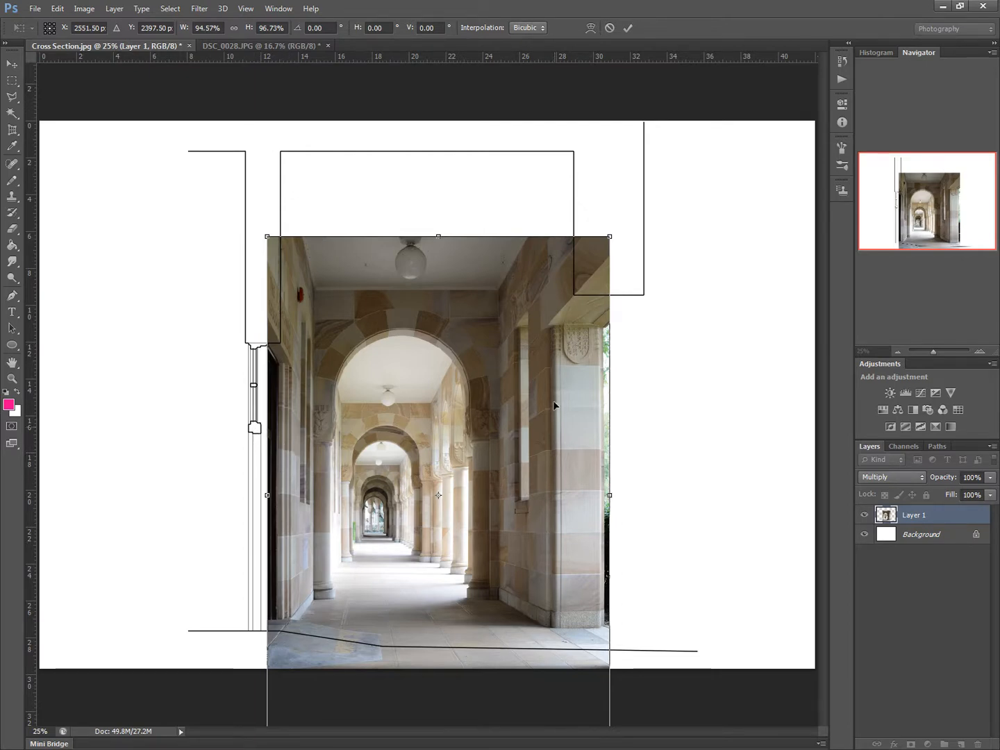
{"action": "left_click", "coordinate": [13, 66]}
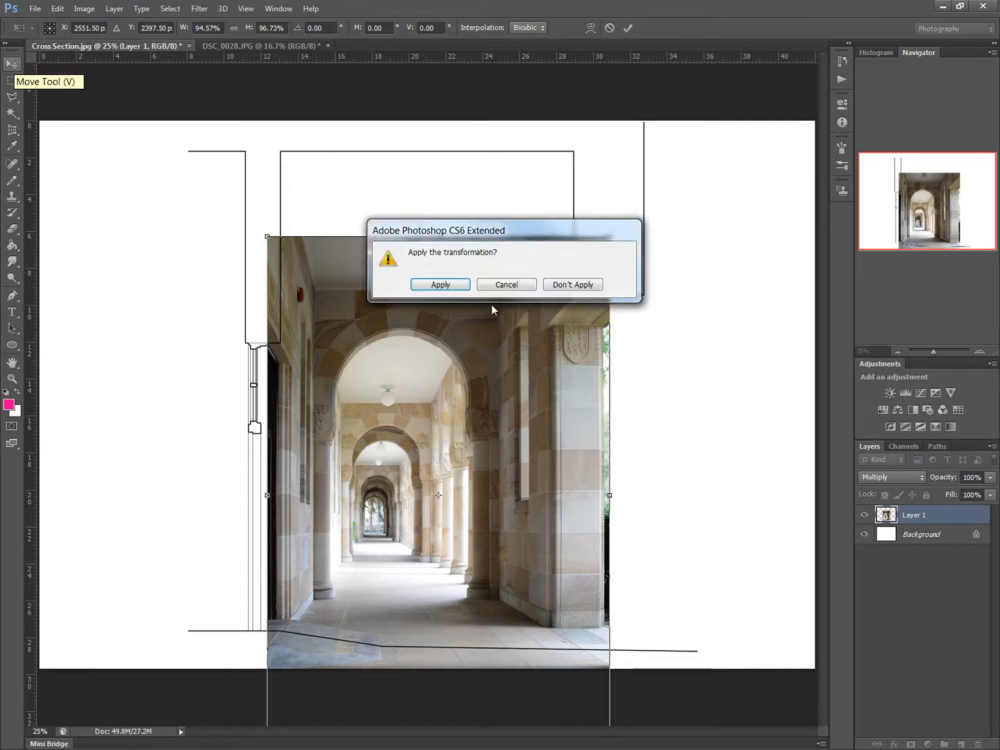
{"action": "left_click", "coordinate": [440, 284]}
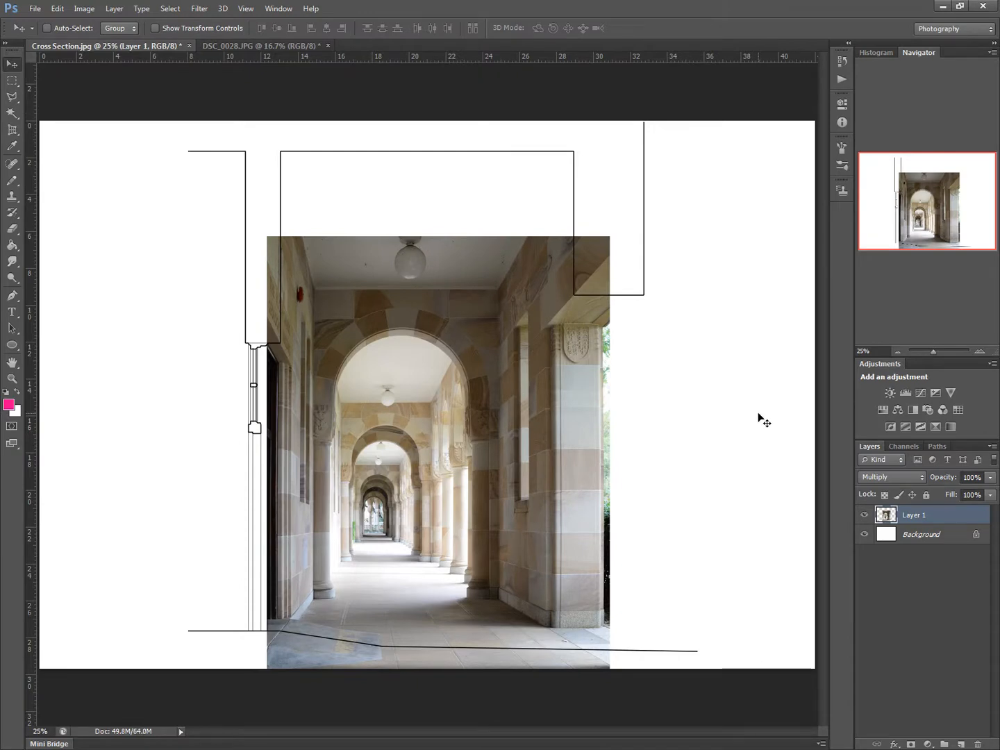
Hide the Background layer and save the scaled photo as a JPEG, replacing Cross Section First Scaling.jpg, at maximum quality 12.
{"action": "left_click", "coordinate": [864, 534]}
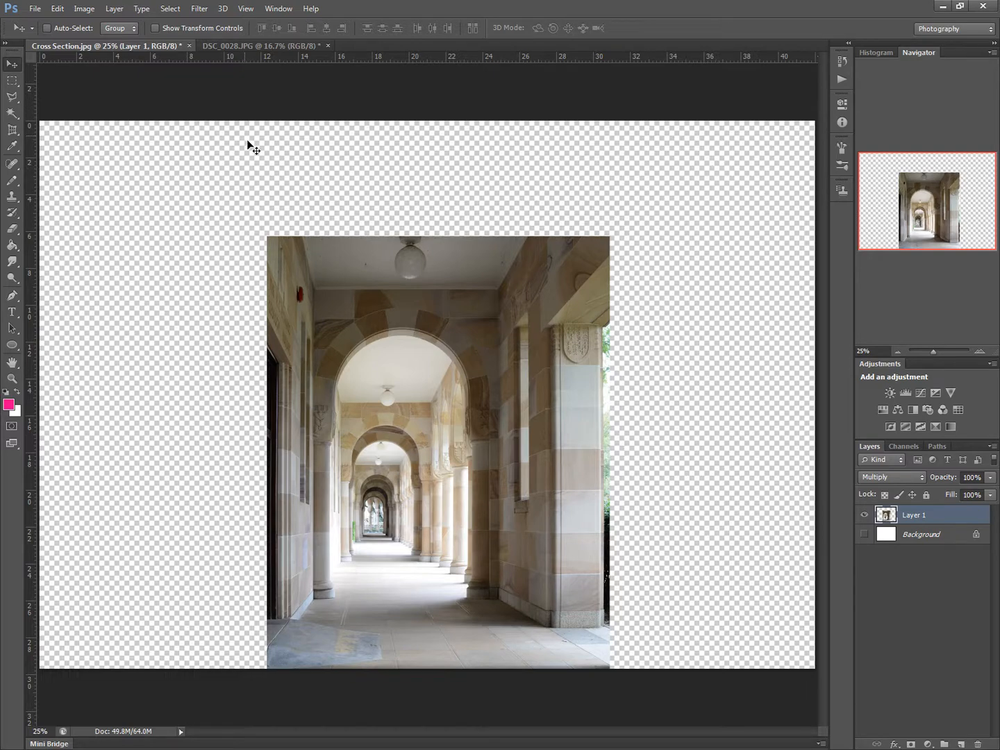
{"action": "left_click", "coordinate": [34, 8]}
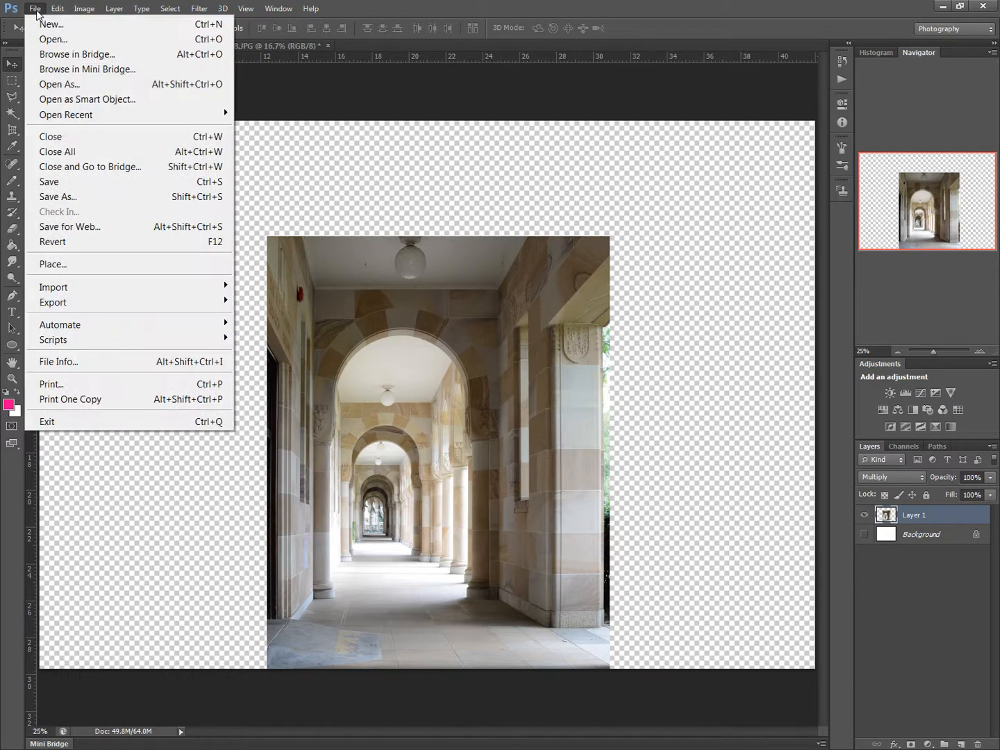
{"action": "left_click", "coordinate": [75, 198]}
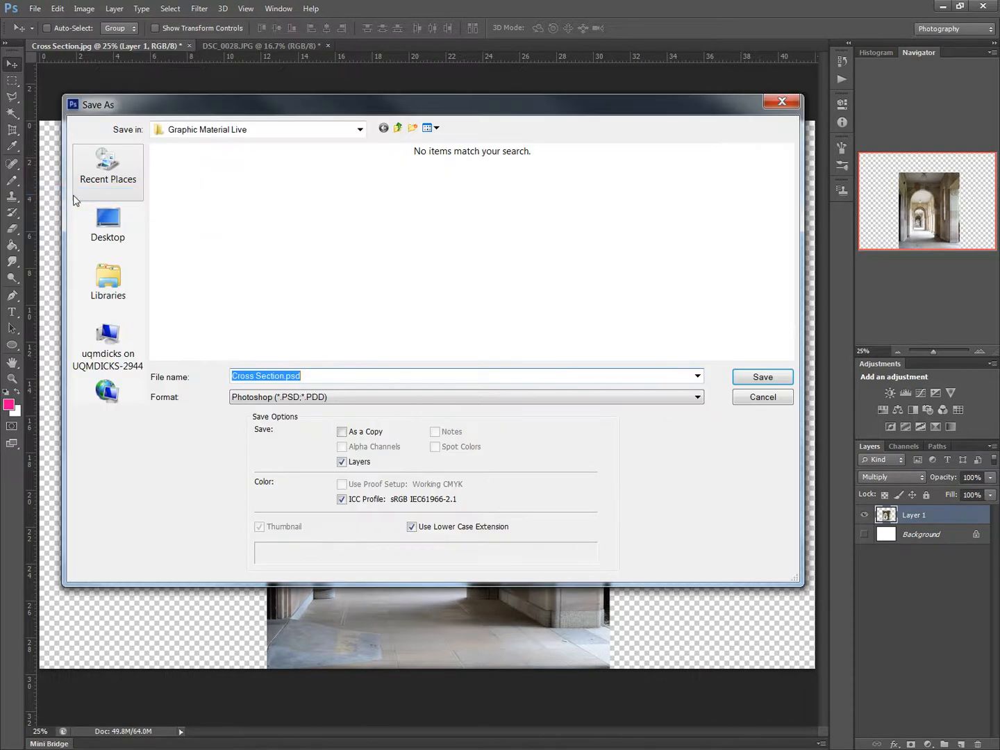
{"action": "left_click", "coordinate": [290, 398]}
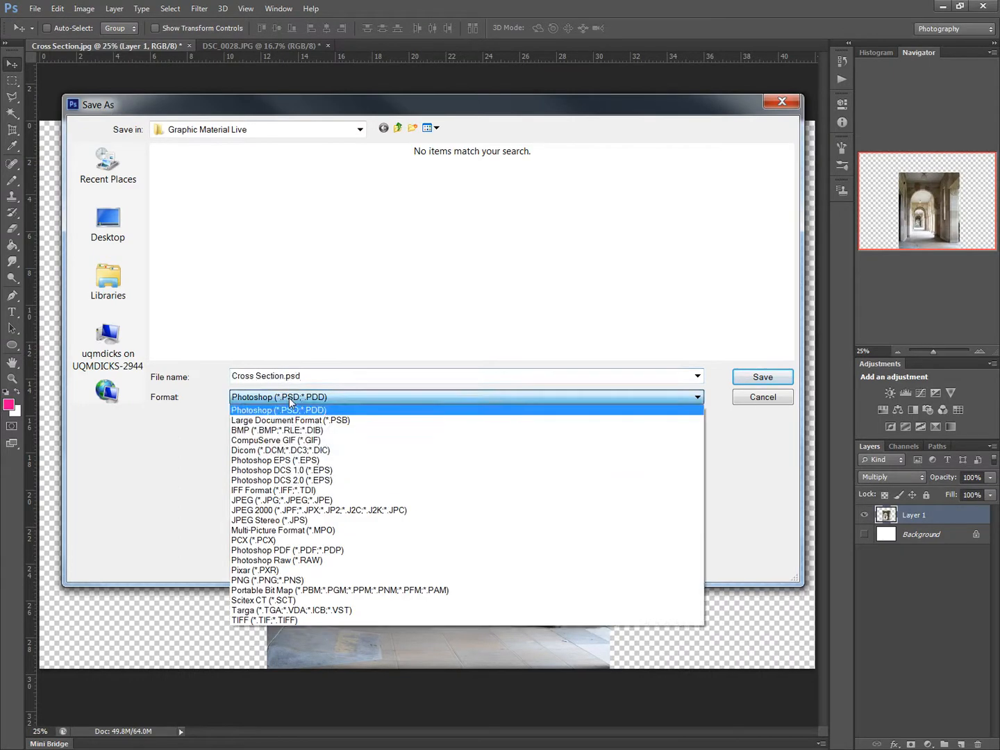
{"action": "left_click", "coordinate": [309, 500]}
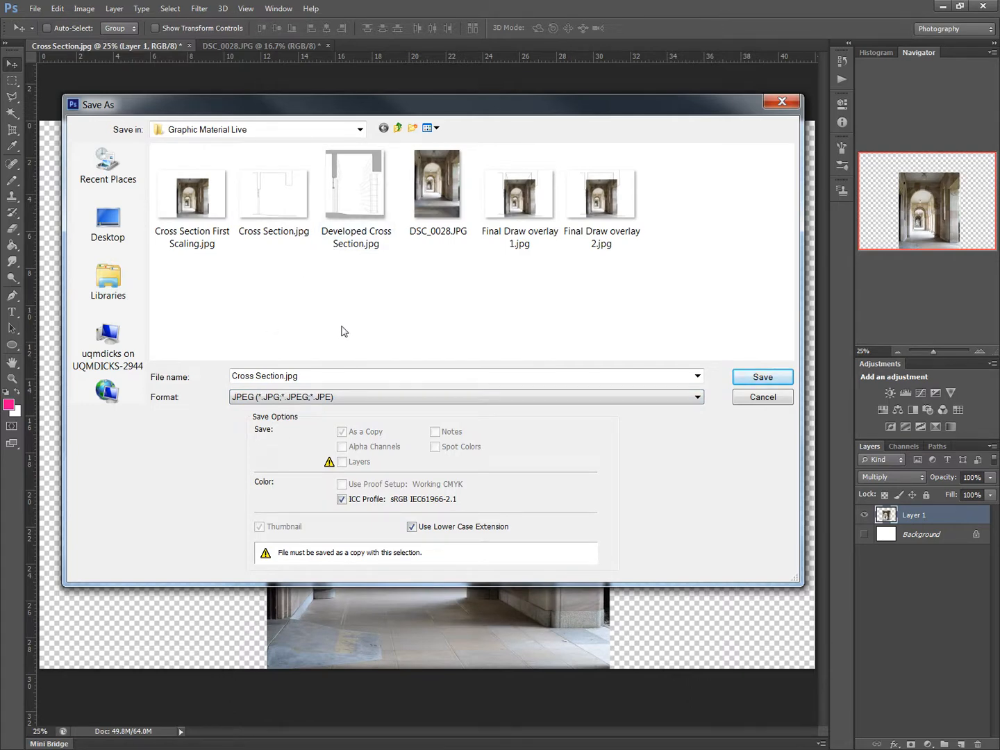
{"action": "left_click", "coordinate": [197, 193]}
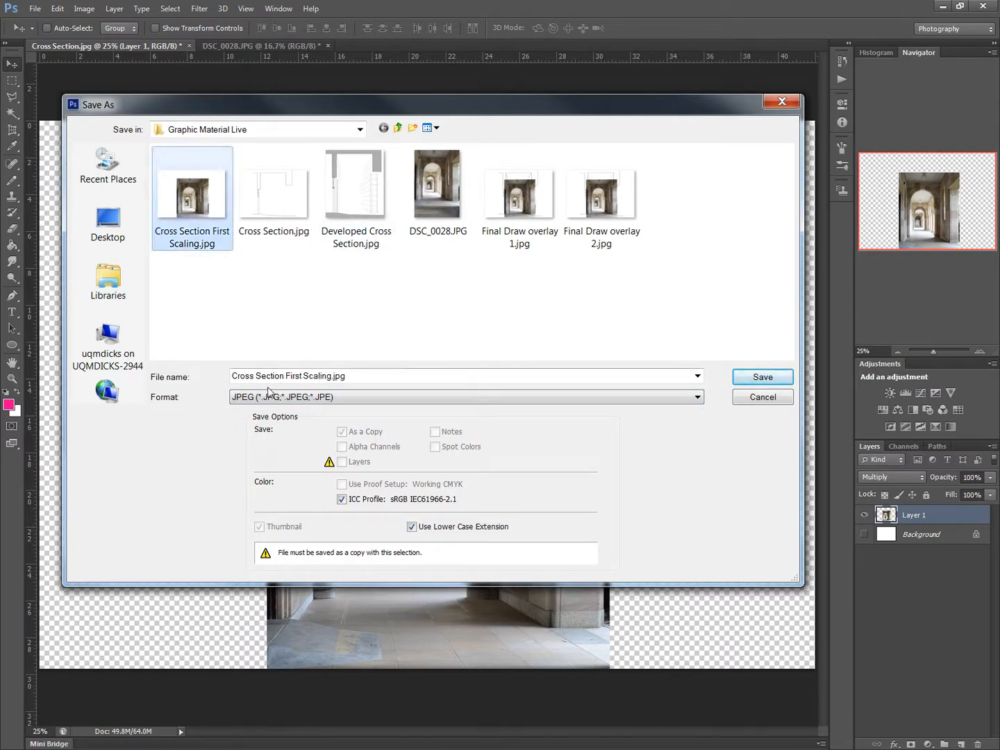
{"action": "left_click", "coordinate": [760, 384]}
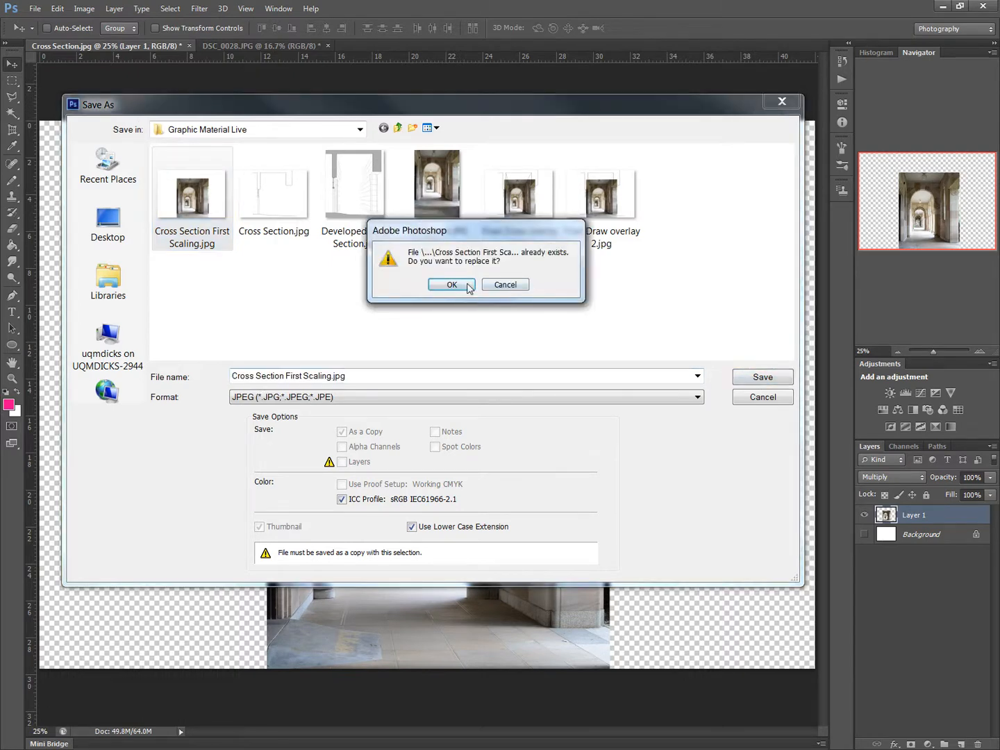
{"action": "left_click", "coordinate": [468, 286]}
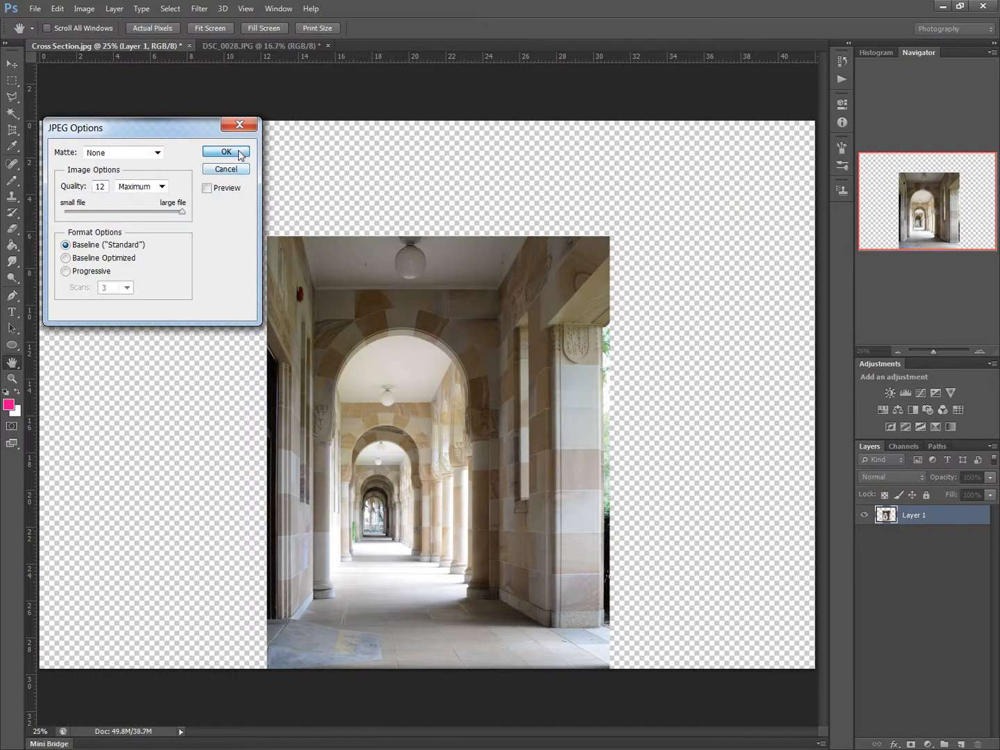
{"action": "left_click", "coordinate": [227, 151]}
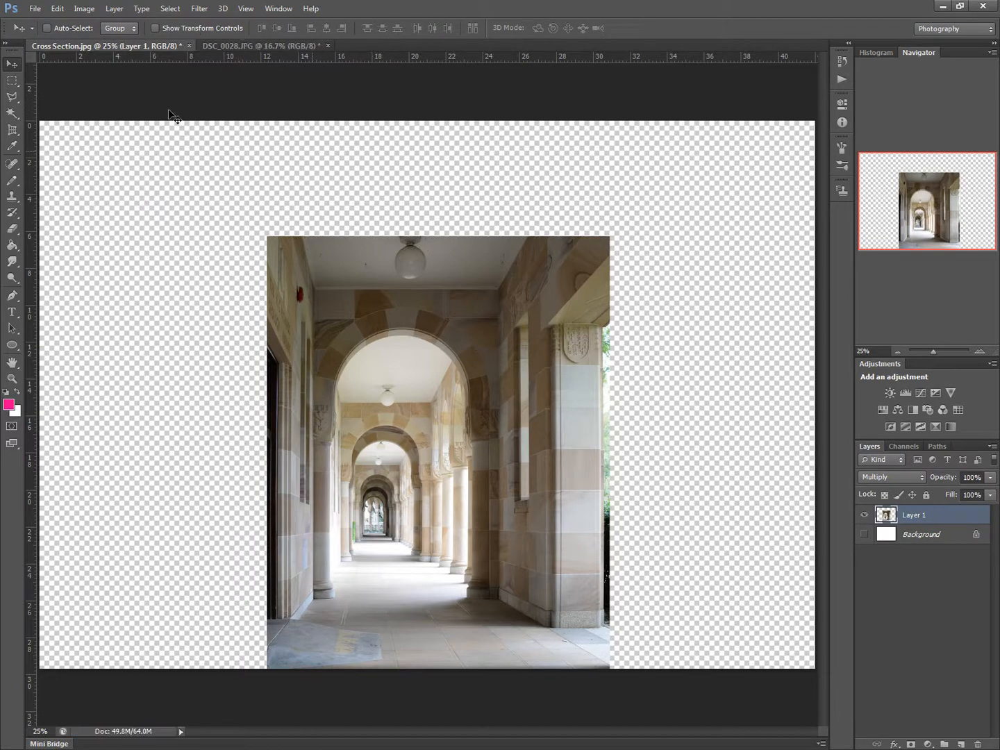
Open Cross Section First Scaling.jpg to view the saved scaled photo.
{"action": "left_click", "coordinate": [34, 8]}
{"action": "left_click", "coordinate": [53, 41]}
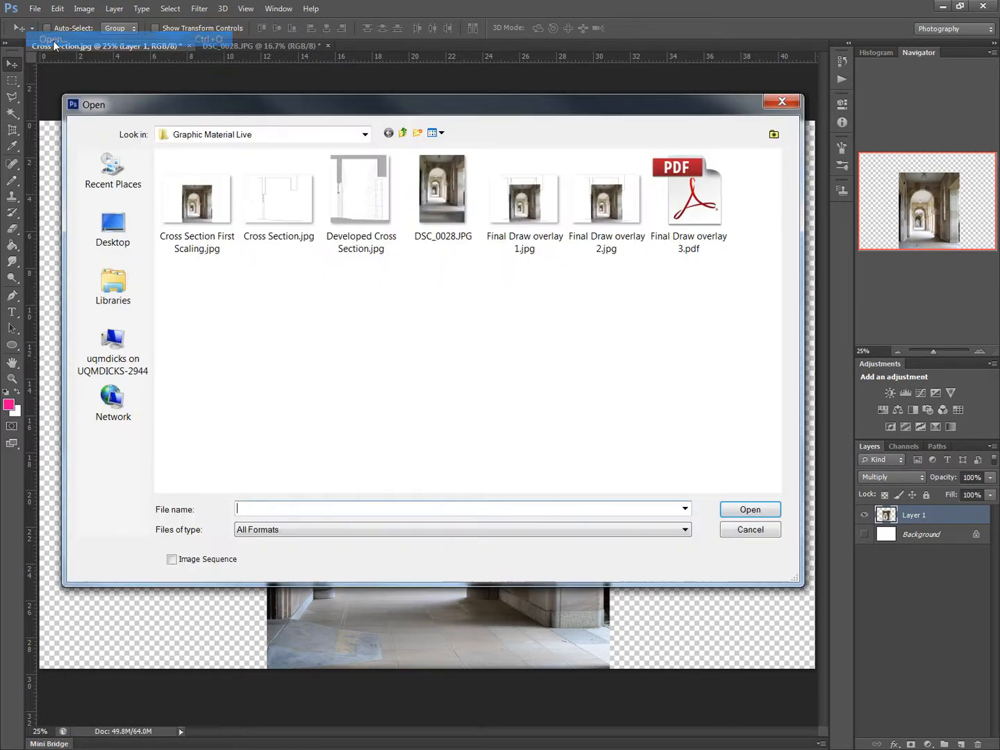
{"action": "double_click", "coordinate": [208, 219]}
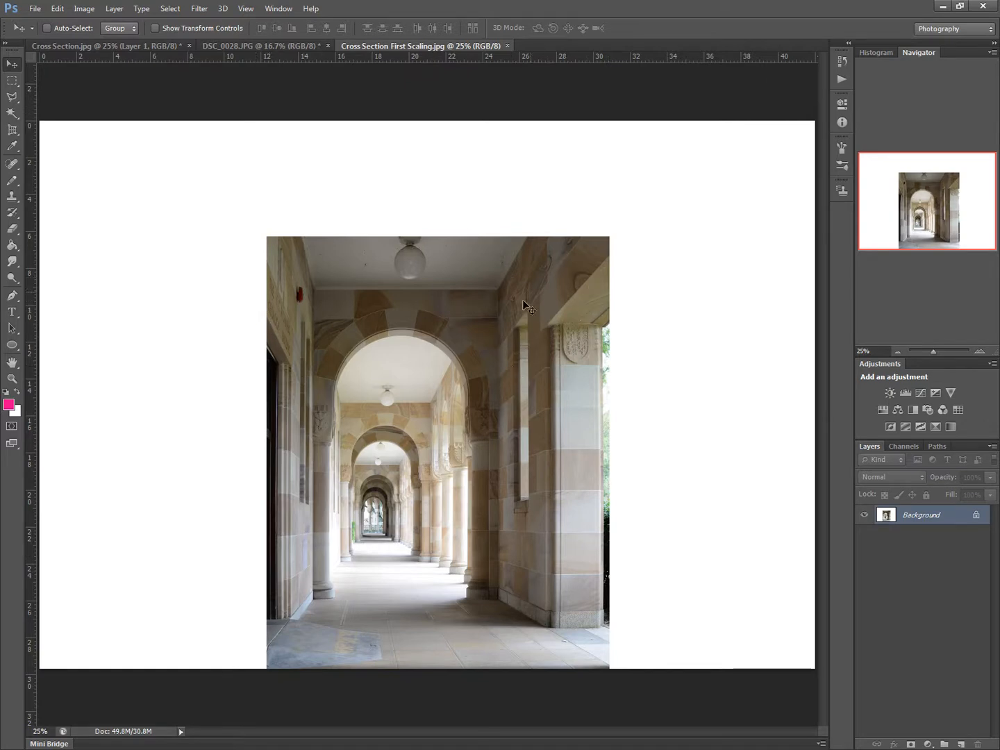
{"action": "left_click", "coordinate": [303, 365]}
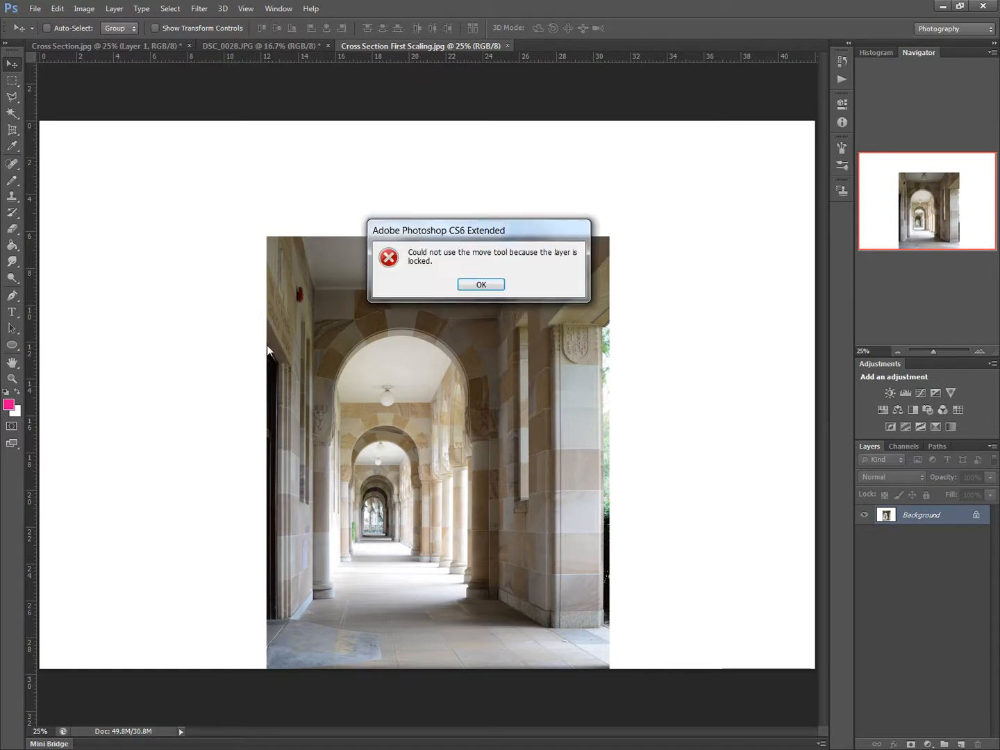
{"action": "left_click", "coordinate": [479, 285]}
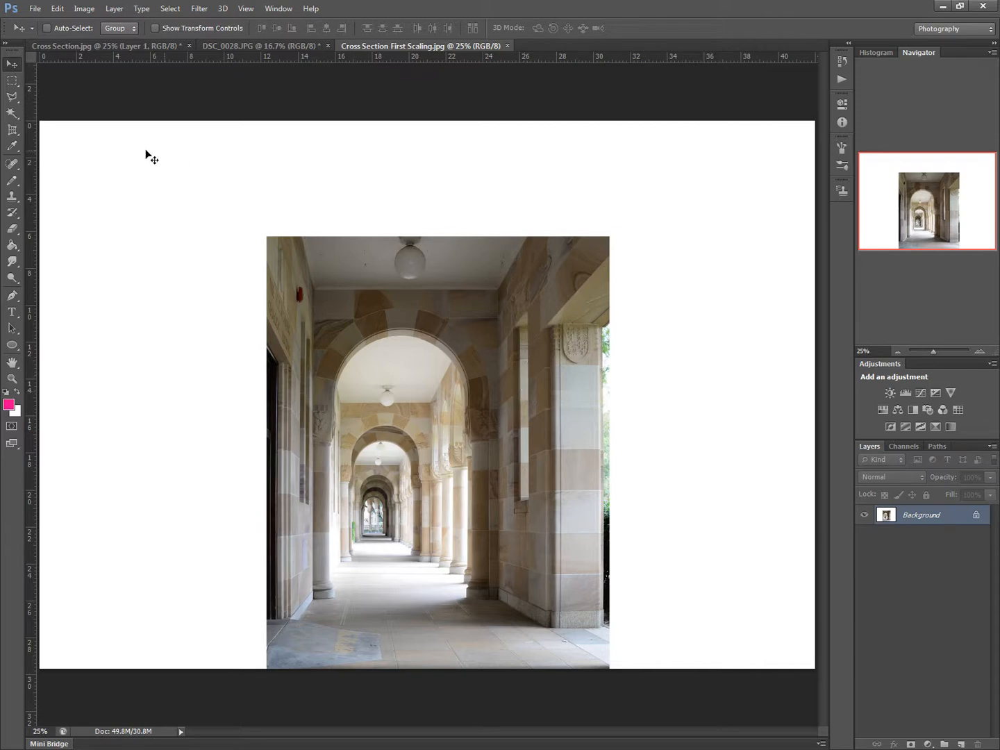
Open Final Draw overlay 1.jpg and Final Draw overlay 2.jpg to examine the perspective lines drawn over the photo and section.
{"action": "left_click", "coordinate": [35, 9]}
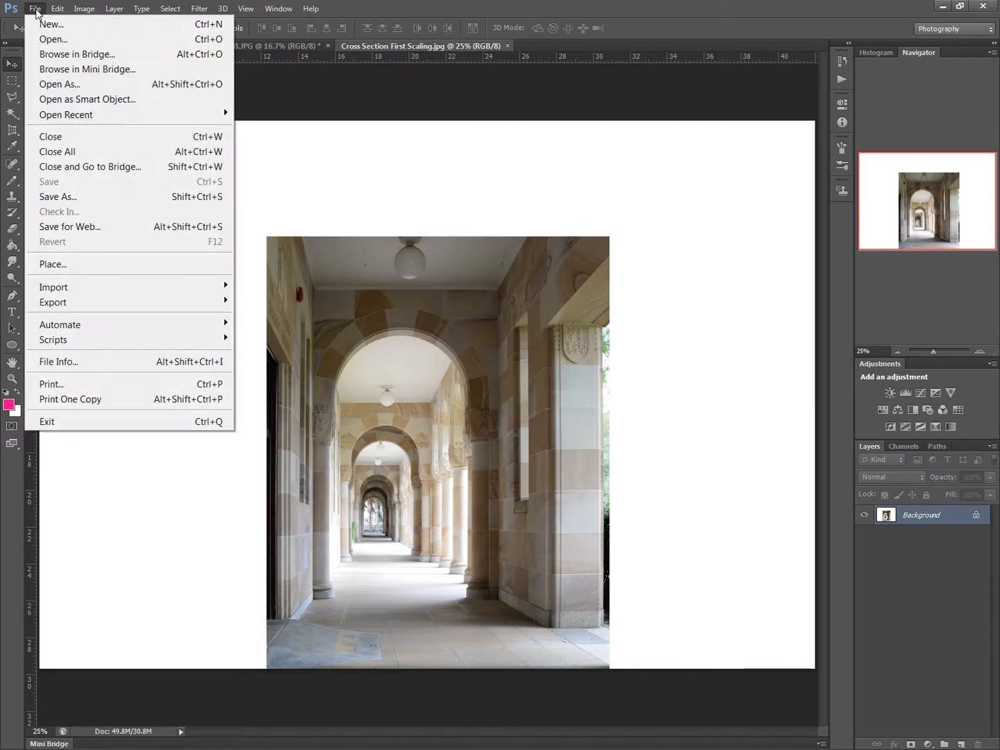
{"action": "left_click", "coordinate": [50, 41]}
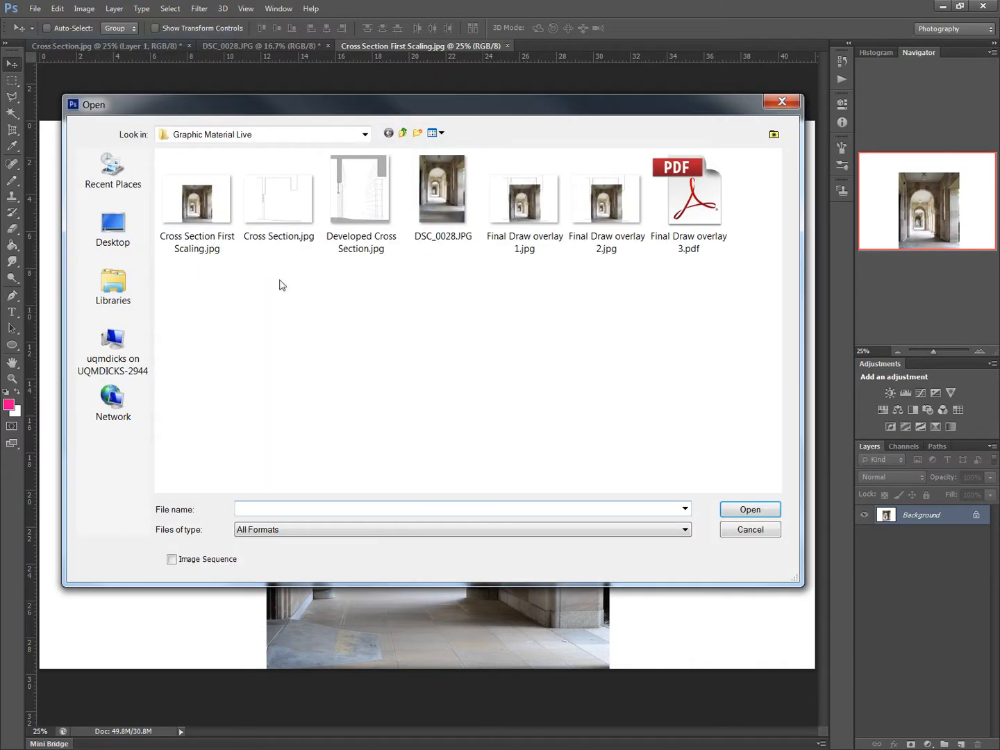
{"action": "double_click", "coordinate": [522, 196]}
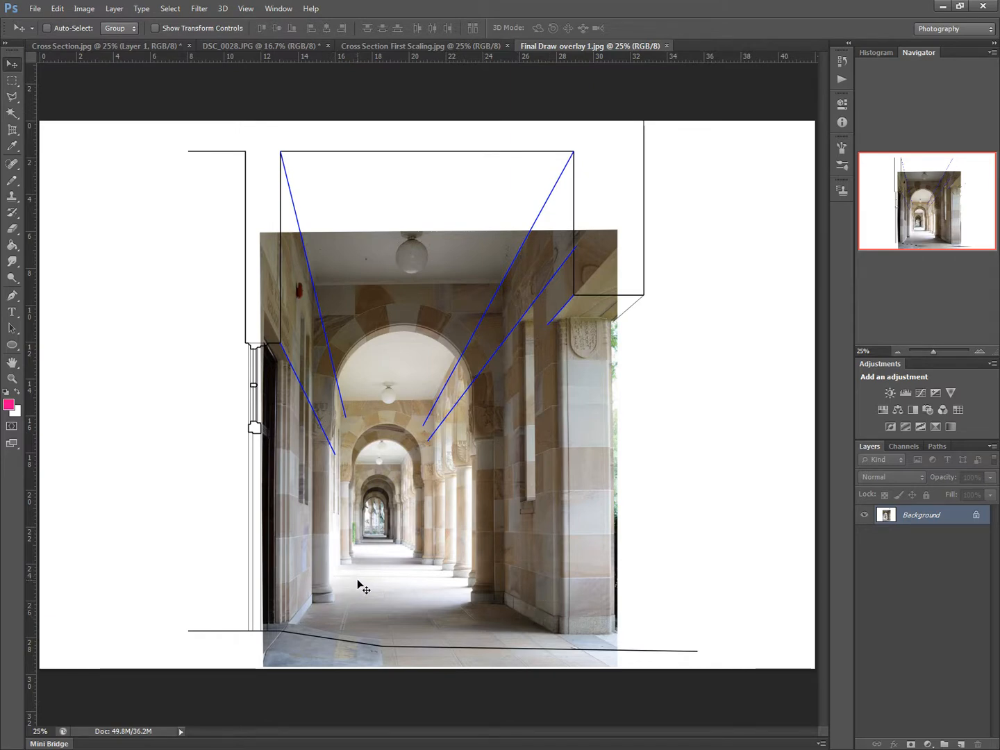
{"action": "left_click", "coordinate": [42, 10]}
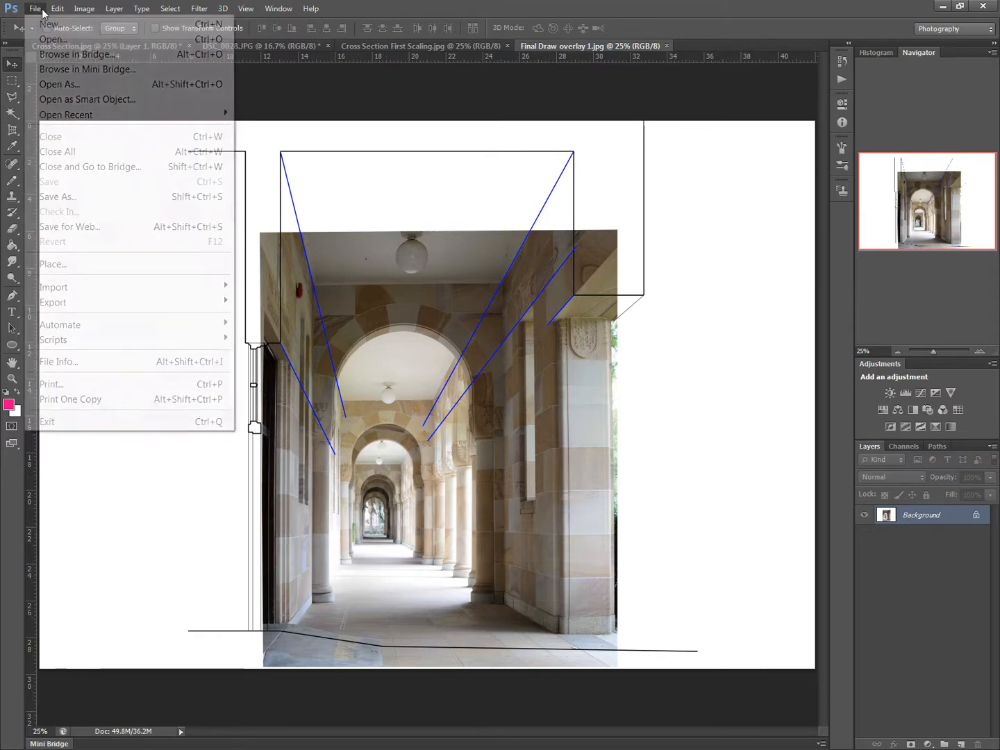
{"action": "left_click", "coordinate": [52, 39]}
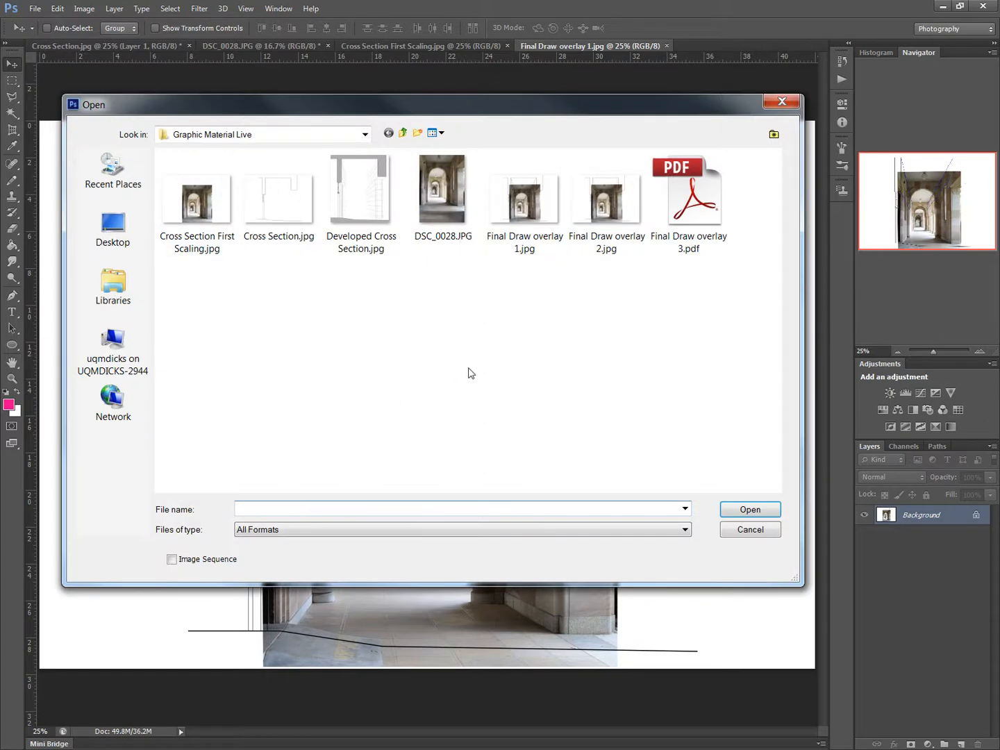
{"action": "double_click", "coordinate": [610, 216]}
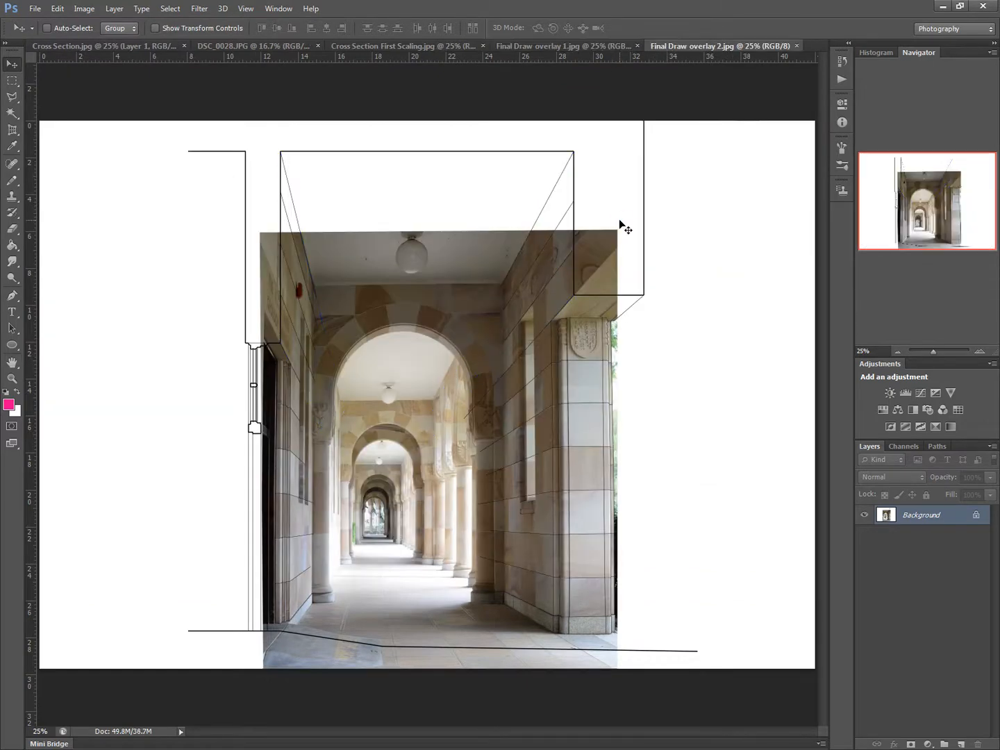